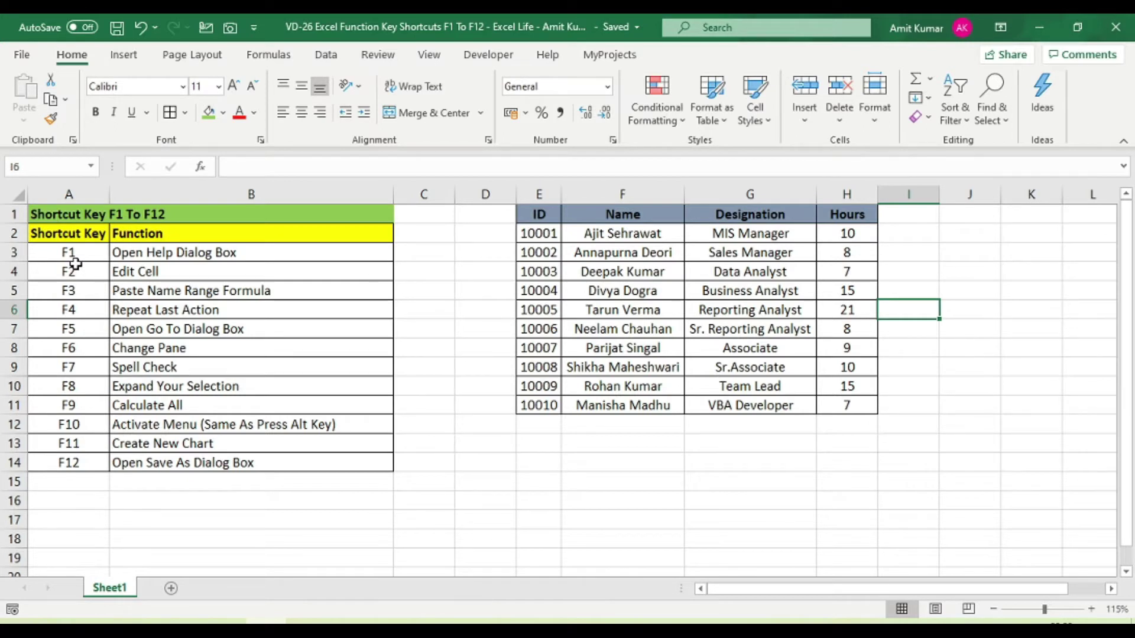
Open the Excel help pane with F1, then close it again
{"action": "key", "text": "F1"}
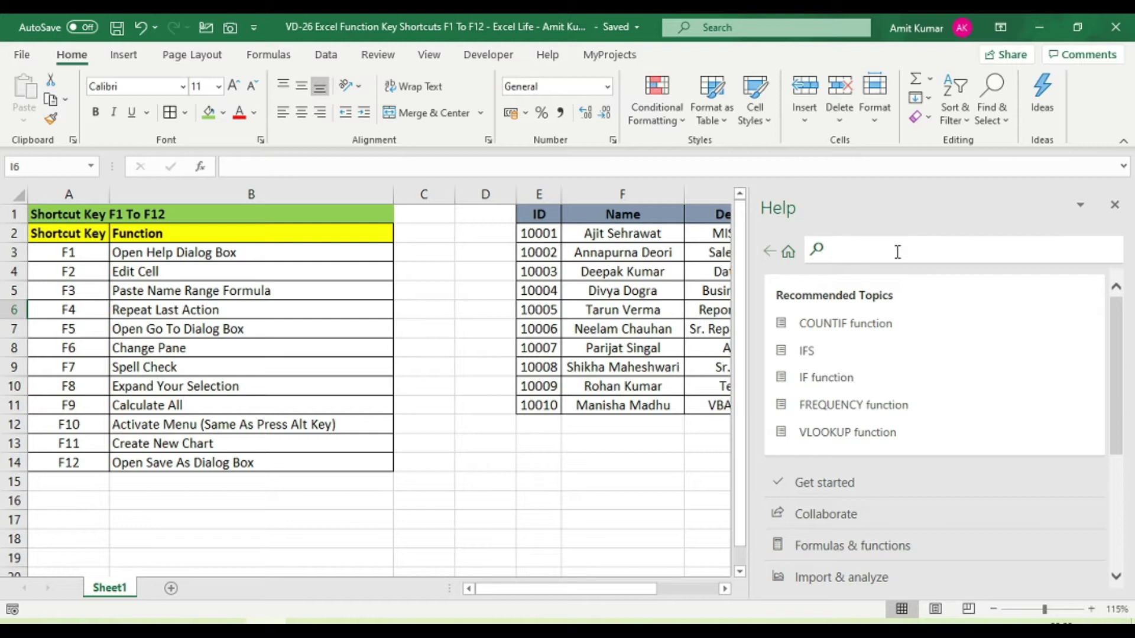
{"action": "left_click", "coordinate": [884, 252]}
{"action": "key", "text": "Escape"}
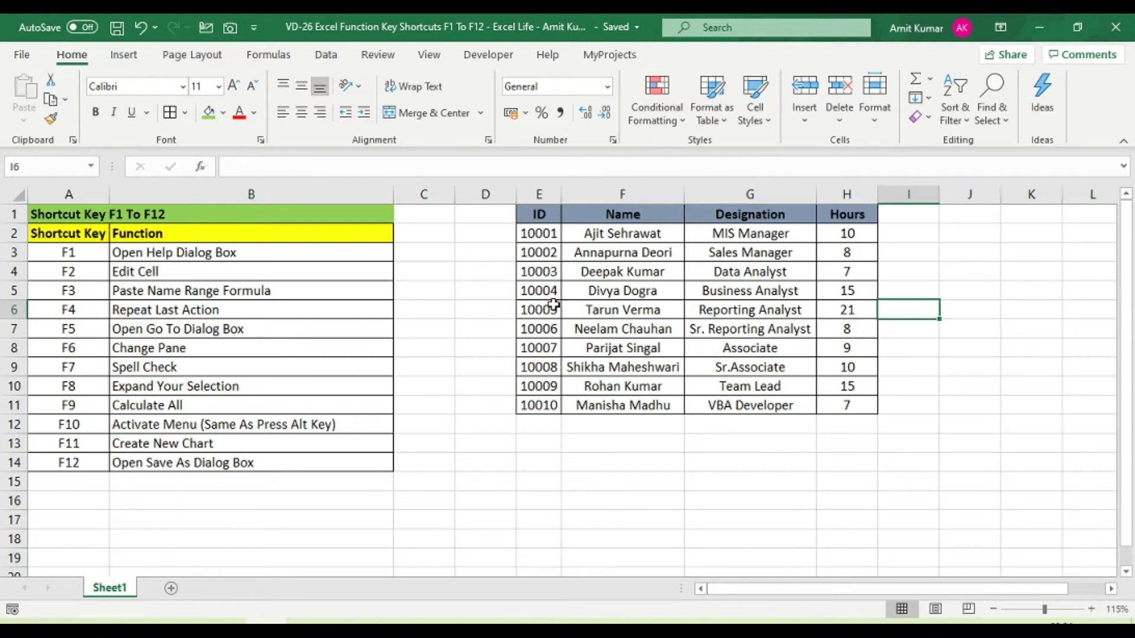
Edit F3 in place to delete the surname, leaving only the first name
{"action": "left_click", "coordinate": [608, 251]}
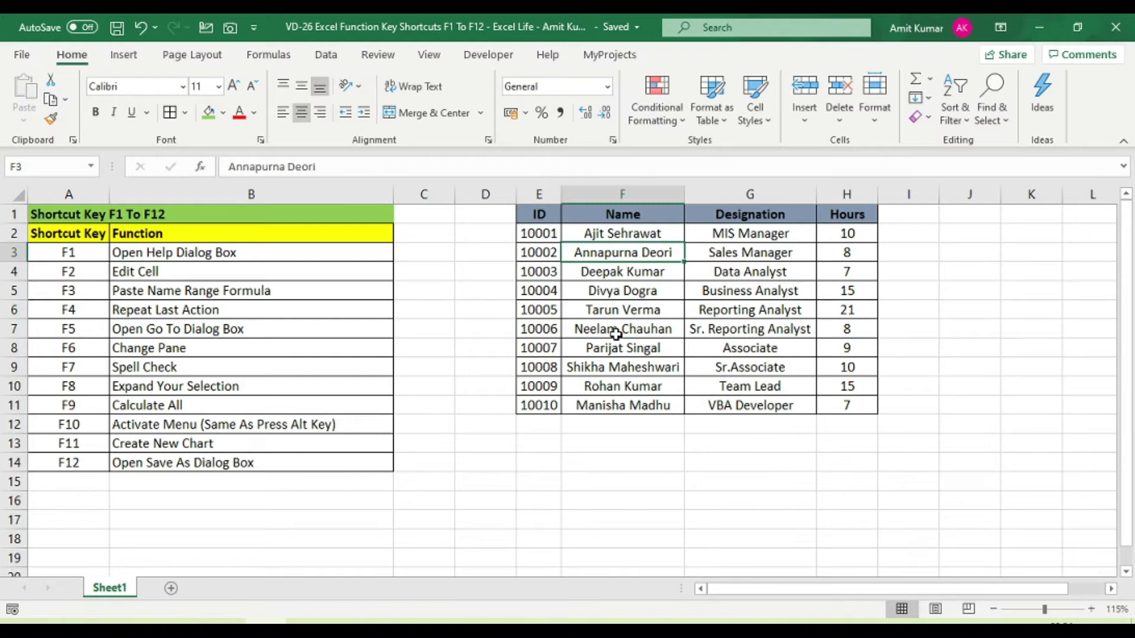
{"action": "key", "text": "F2"}
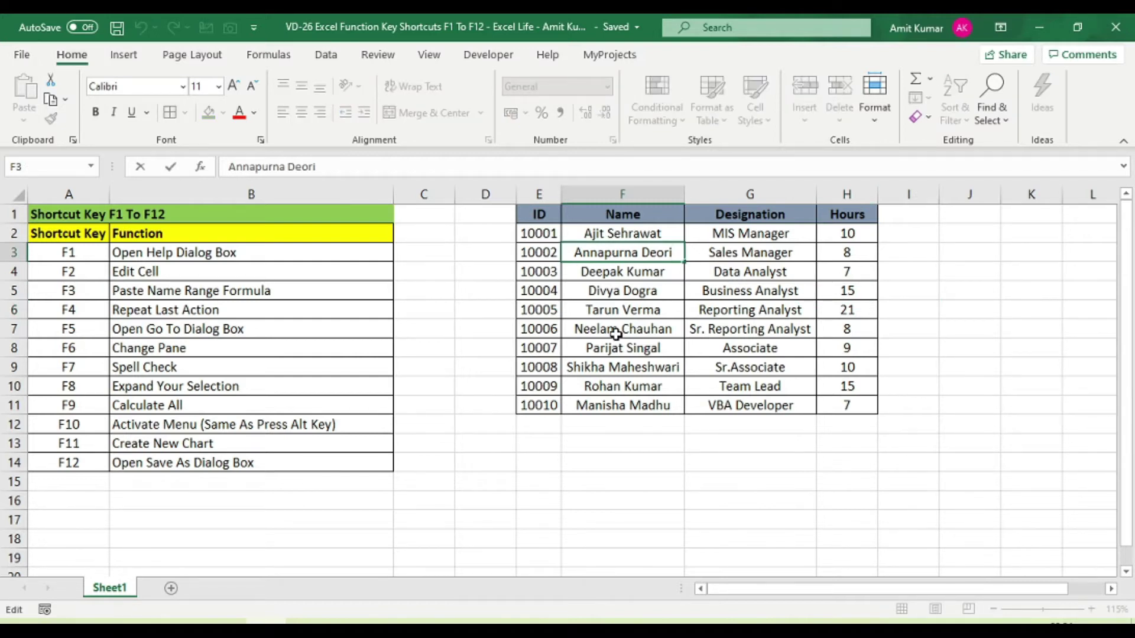
{"action": "key", "text": "BackSpace"}
{"action": "key", "text": "BackSpace"}
{"action": "key", "text": "BackSpace"}
{"action": "key", "text": "BackSpace"}
{"action": "key", "text": "BackSpace"}
{"action": "key", "text": "BackSpace"}
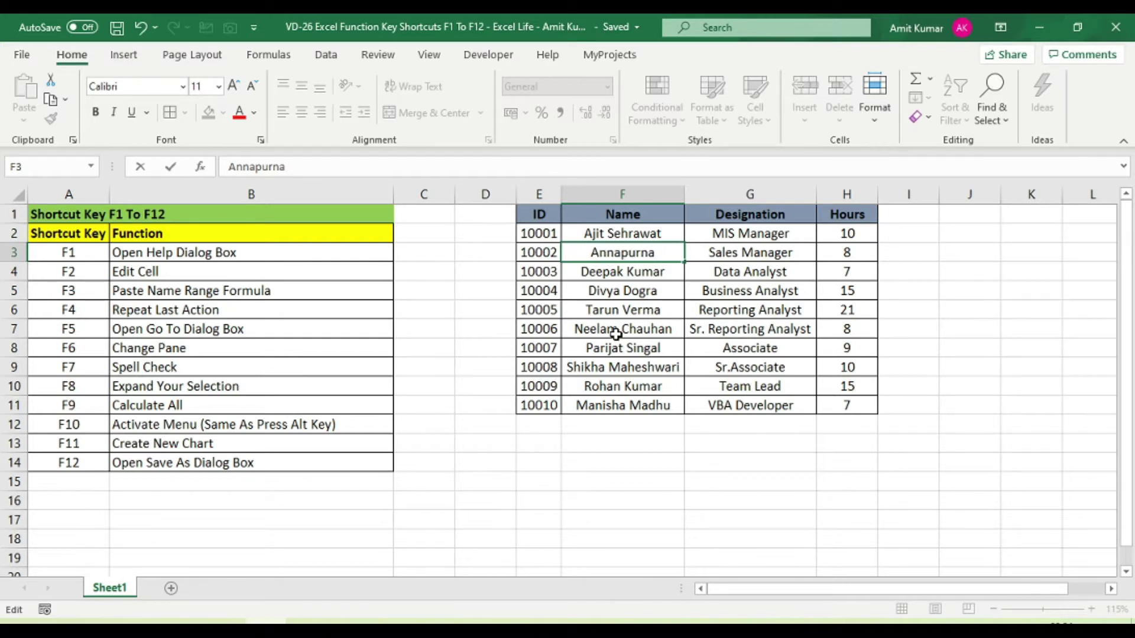
{"action": "key", "text": "Return"}
{"action": "key", "text": "Left"}
{"action": "key", "text": "Left"}
{"action": "key", "text": "Left"}
{"action": "key", "text": "Down"}
{"action": "key", "text": "Down"}
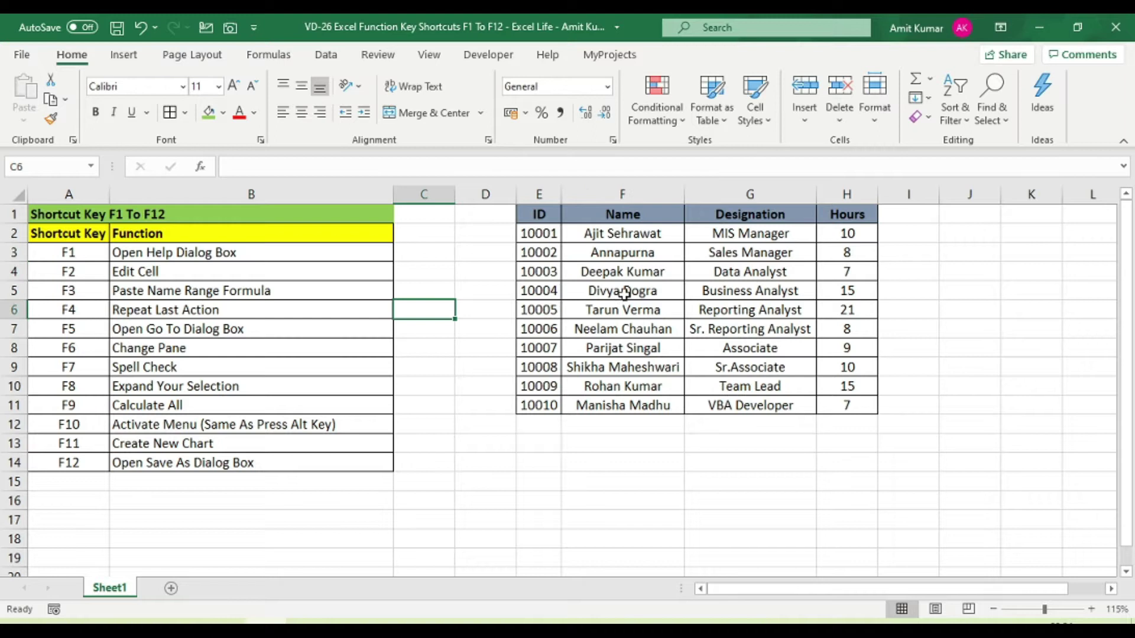
Put F3 back into edit mode and cancel with Esc, leaving it unchanged
{"action": "left_click", "coordinate": [634, 253]}
{"action": "key", "text": "F2"}
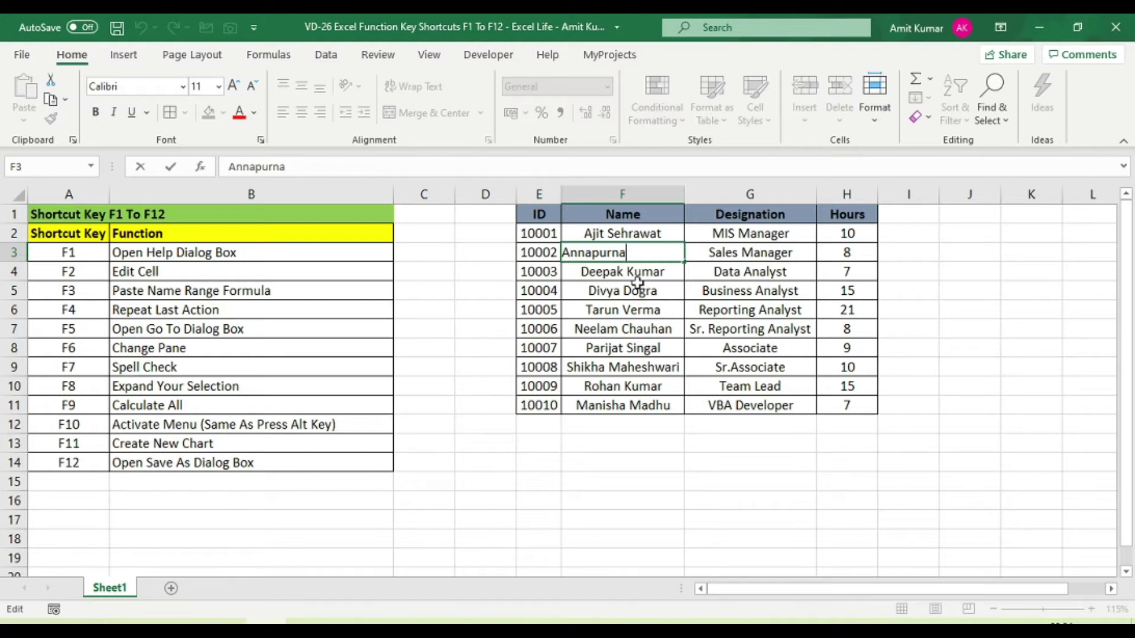
{"action": "key", "text": "Escape"}
{"action": "key", "text": "Left"}
{"action": "key", "text": "Left"}
{"action": "key", "text": "Left"}
{"action": "key", "text": "Down"}
{"action": "key", "text": "Down"}
{"action": "key", "text": "Down"}
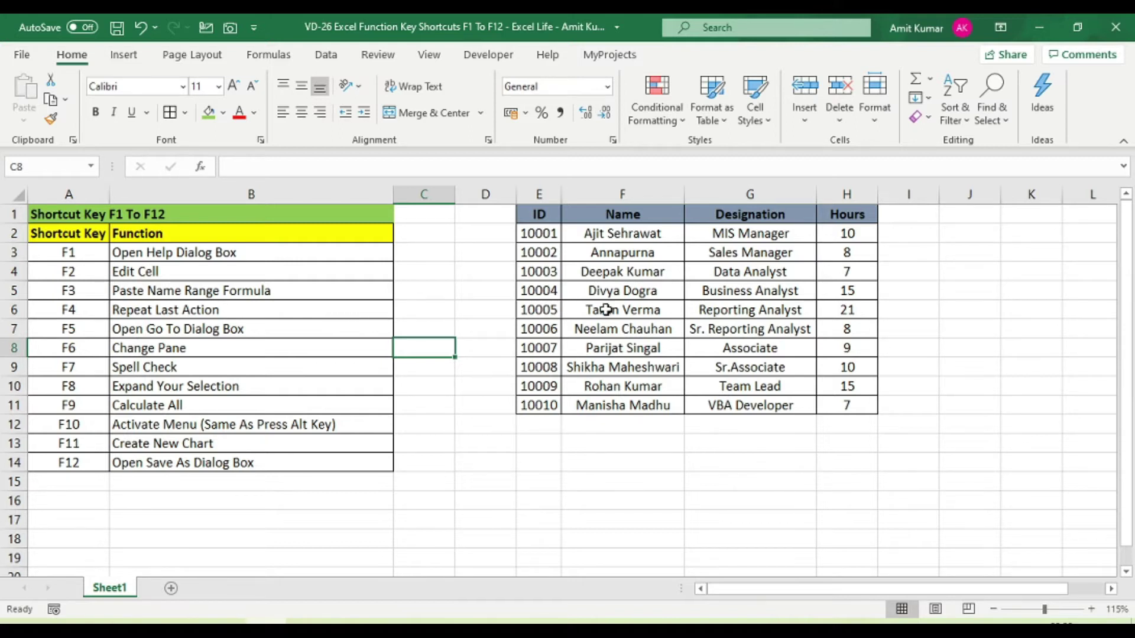
Create the workbook name ID for E2:E11 through Name Manager (Ctrl+F3), then select C2
{"action": "left_click_drag", "start_coordinate": [544, 237], "coordinate": [543, 402]}
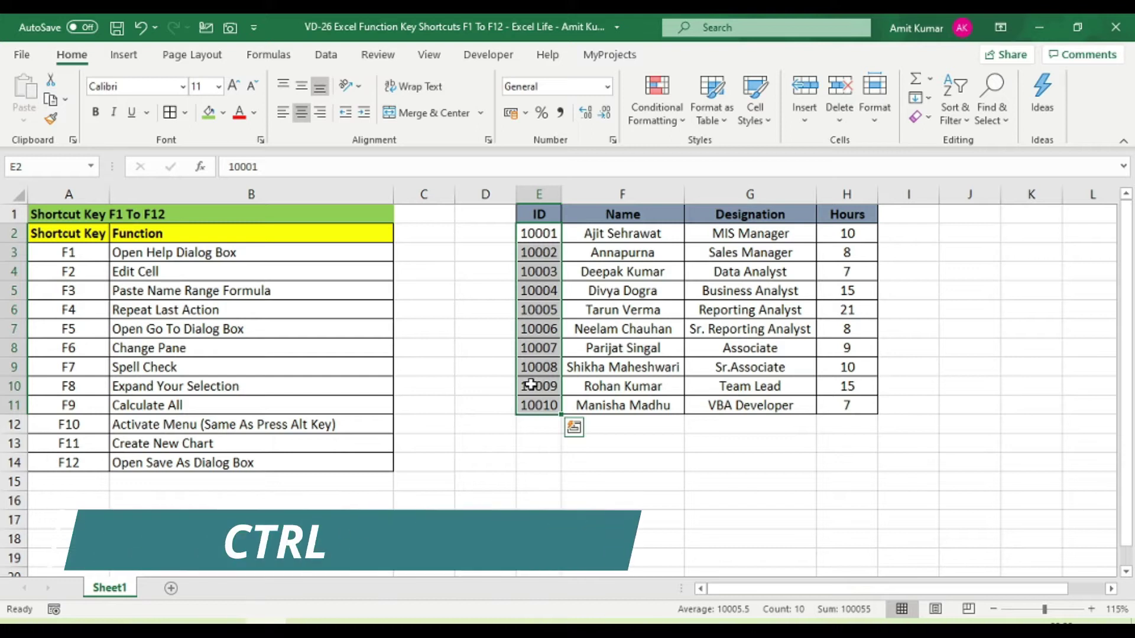
{"action": "key", "text": "ctrl+F3"}
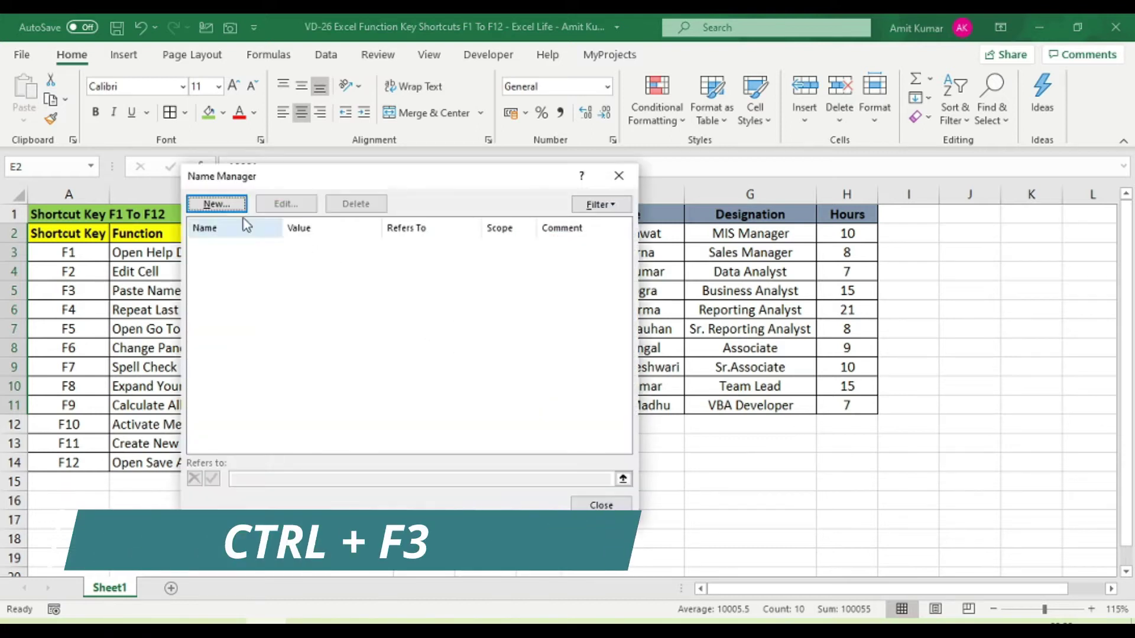
{"action": "left_click", "coordinate": [217, 204]}
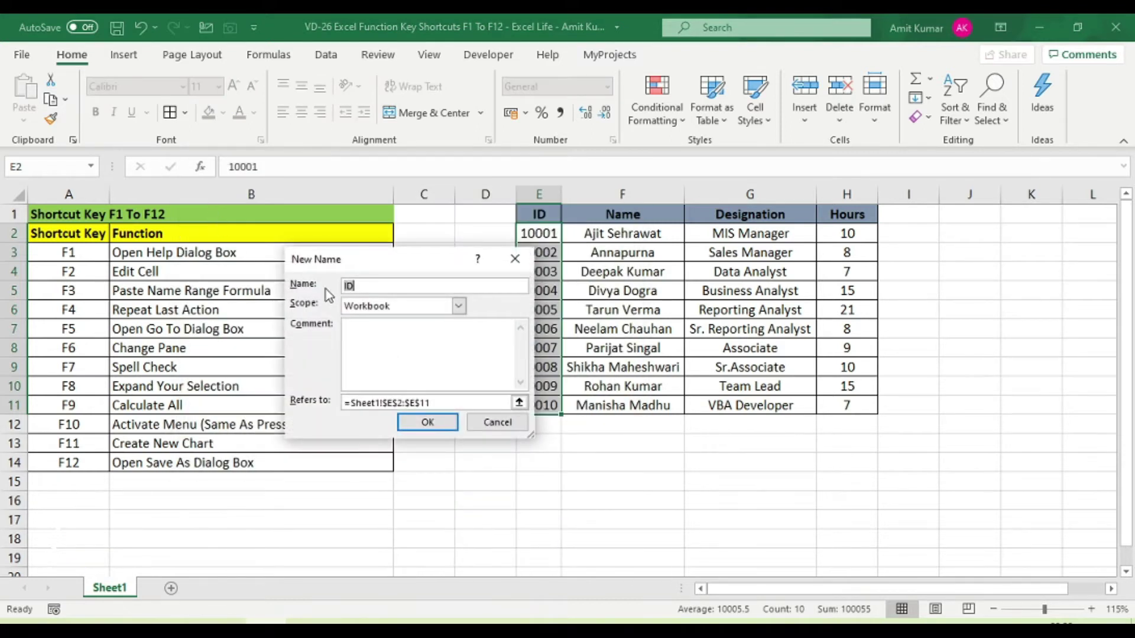
{"action": "left_click", "coordinate": [365, 285]}
{"action": "left_click", "coordinate": [448, 423]}
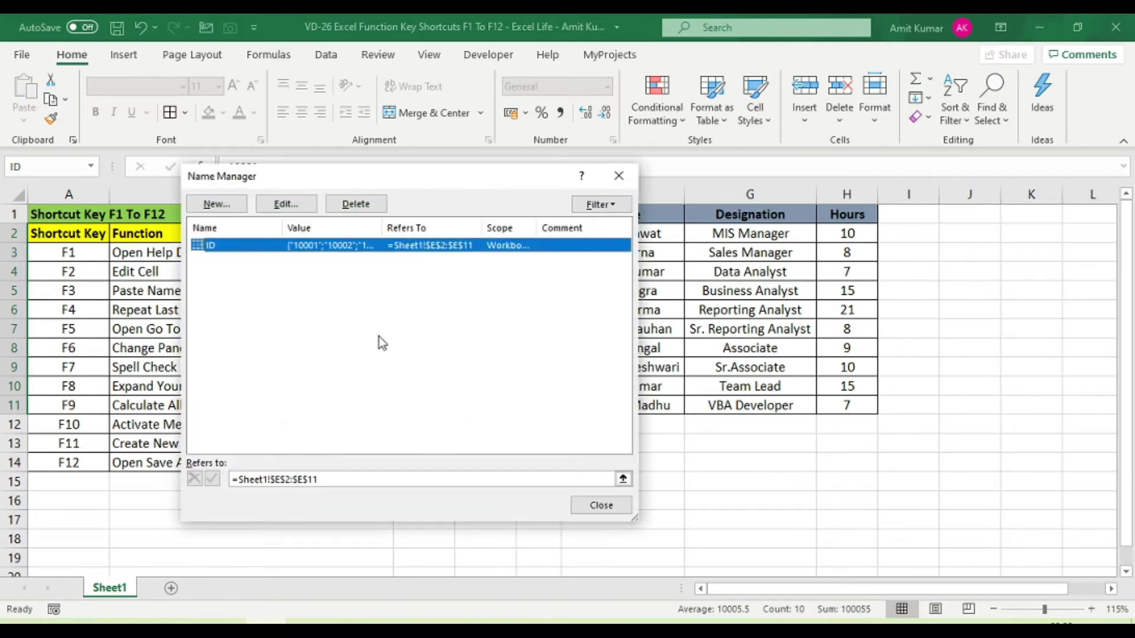
{"action": "left_click", "coordinate": [596, 507]}
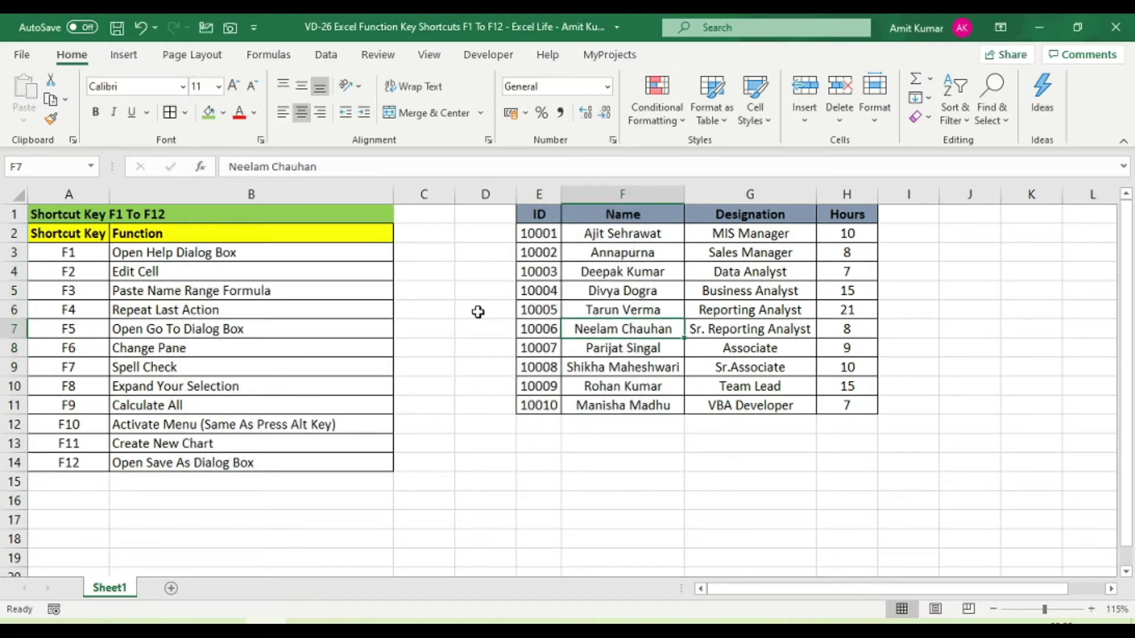
{"action": "left_click", "coordinate": [908, 234]}
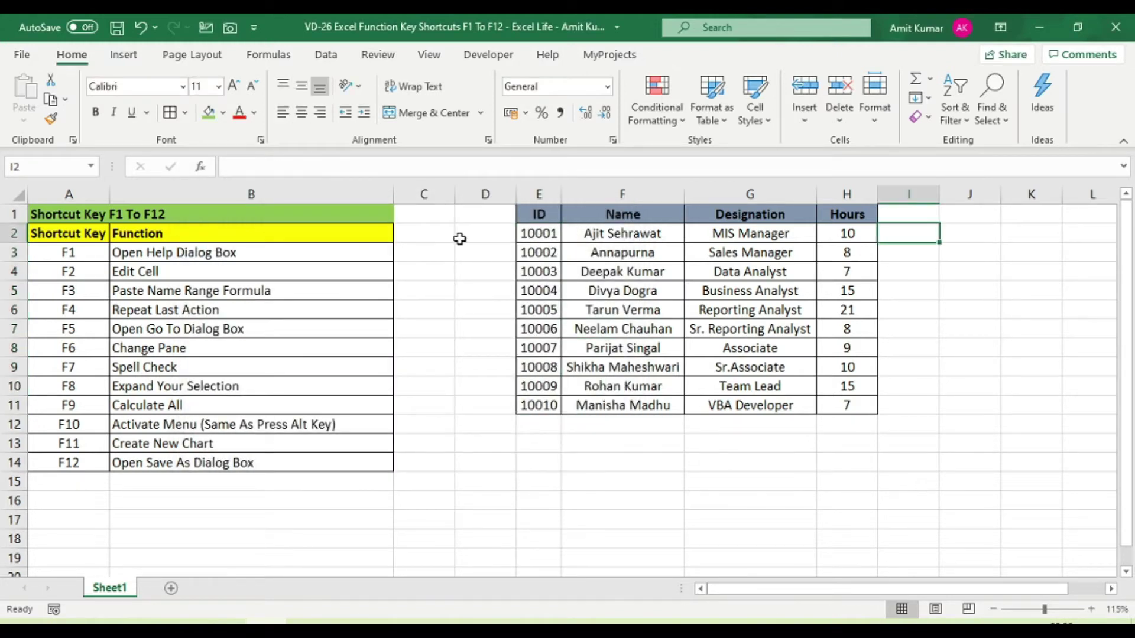
{"action": "left_click", "coordinate": [435, 228]}
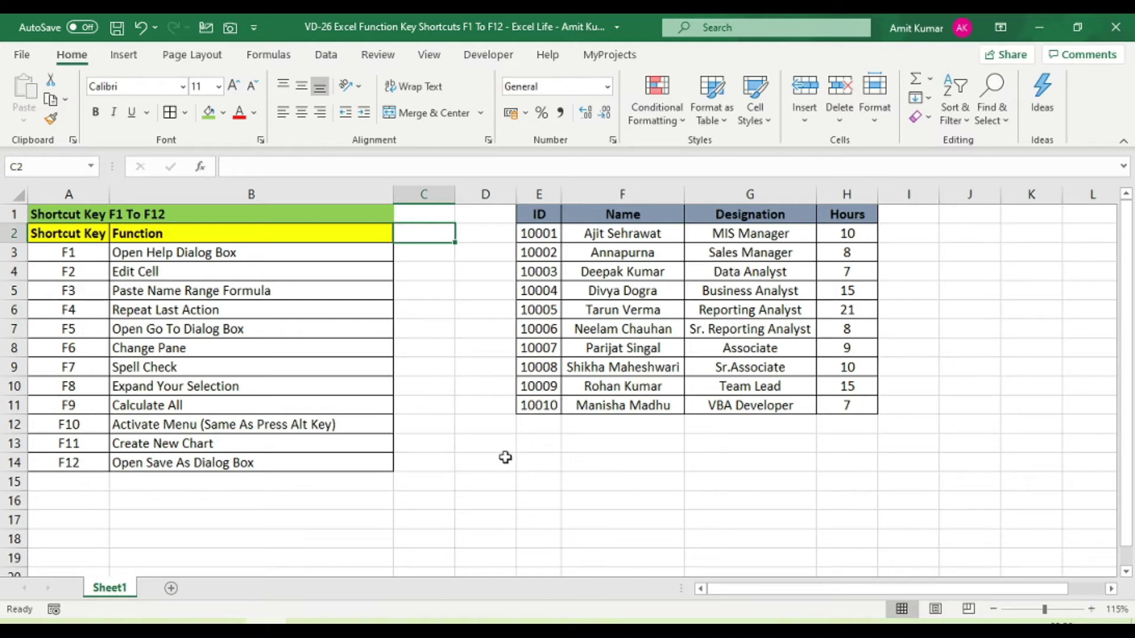
Paste the name list into C2:D2 (ID, =Sheet1!$E$2:$E$11) and widen column D to fit
{"action": "key", "text": "F3"}
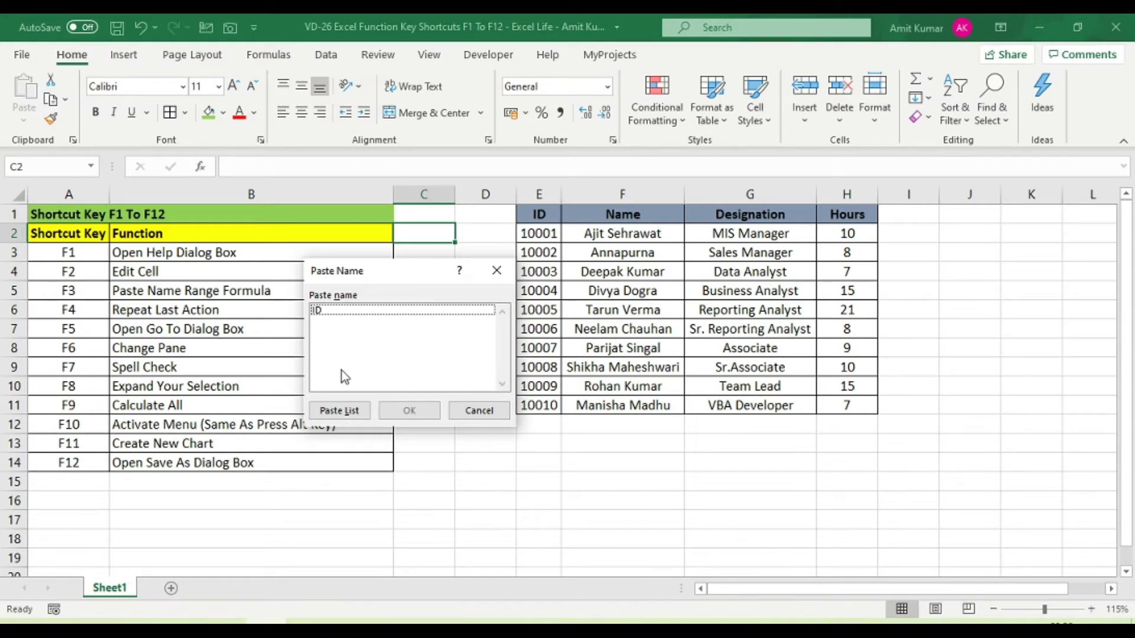
{"action": "left_click", "coordinate": [324, 314]}
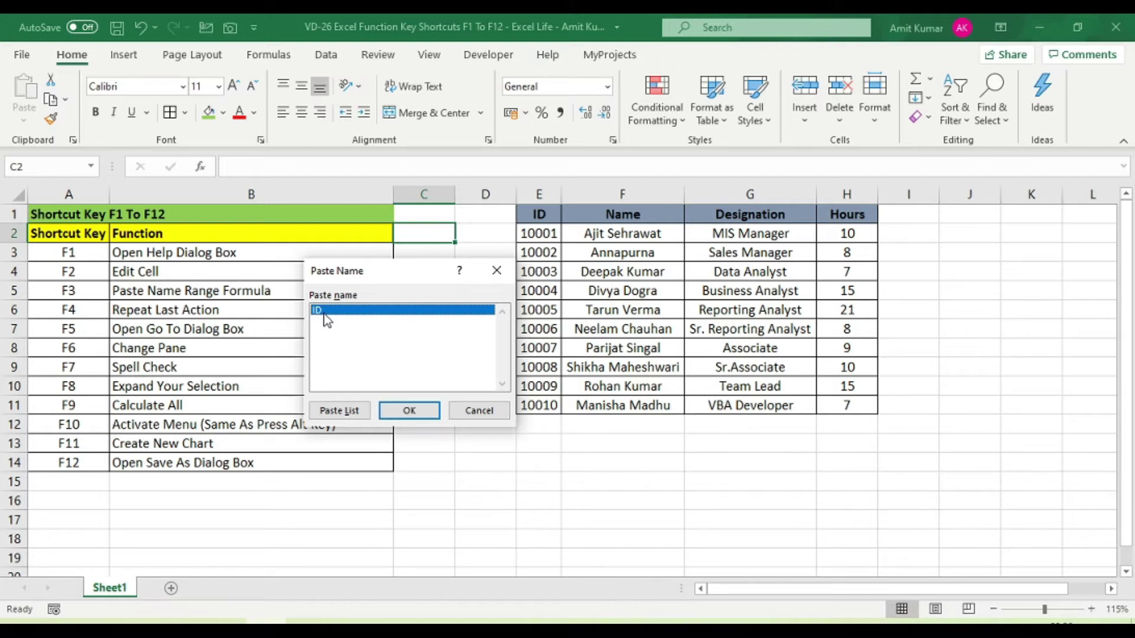
{"action": "left_click", "coordinate": [340, 411]}
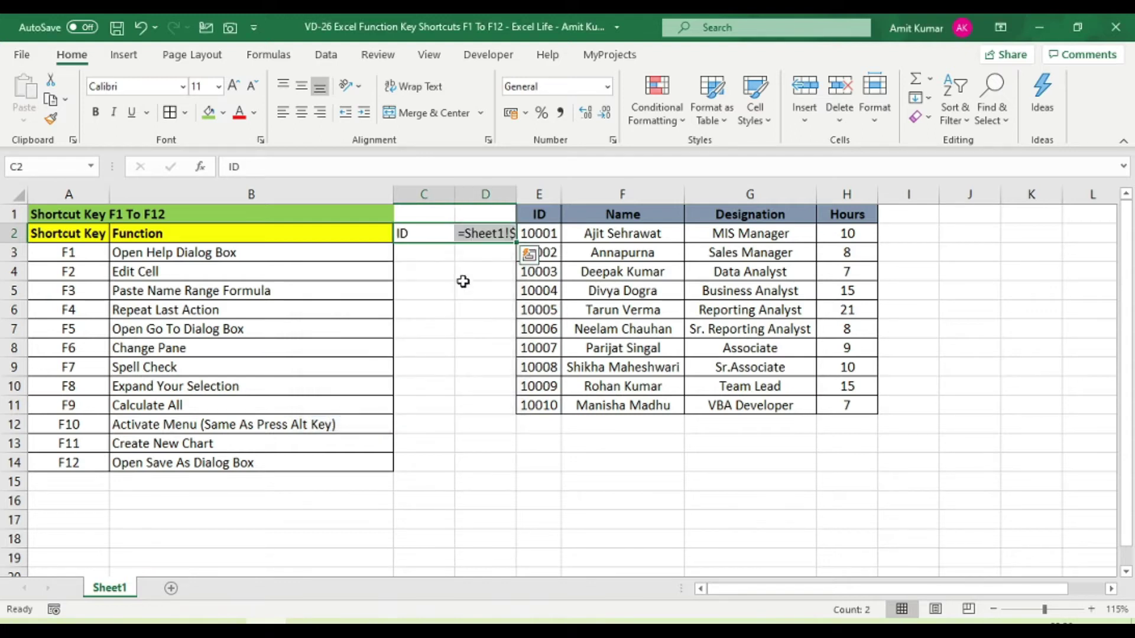
{"action": "left_click_drag", "start_coordinate": [522, 195], "coordinate": [643, 195]}
{"action": "left_click", "coordinate": [510, 302]}
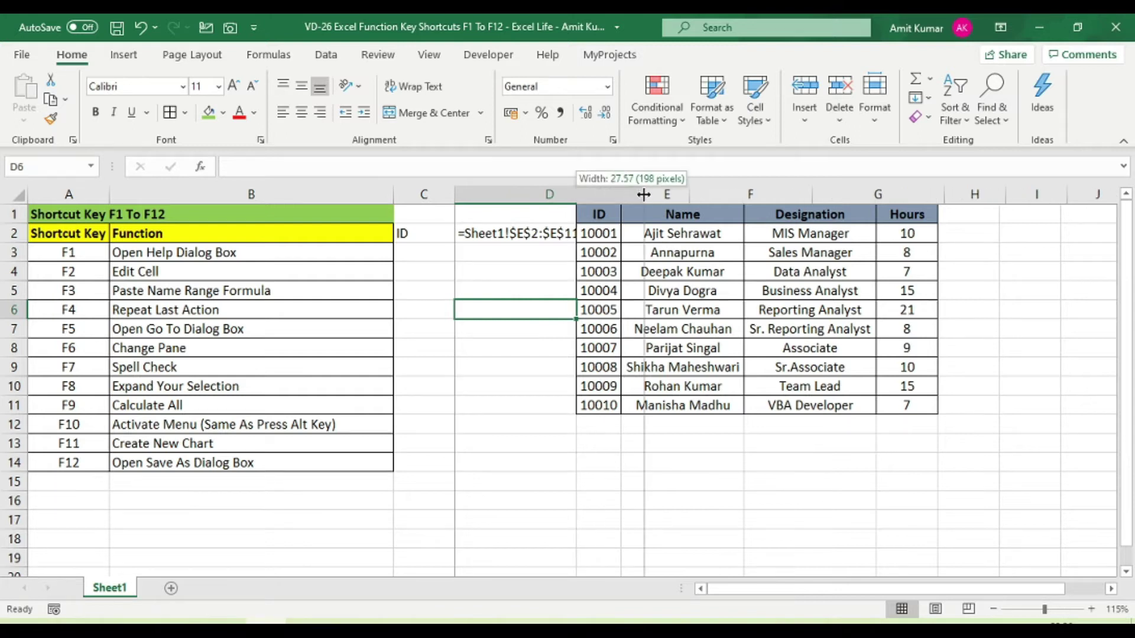
Select the ID label in C2 and highlight the ID range
{"action": "left_click", "coordinate": [417, 235]}
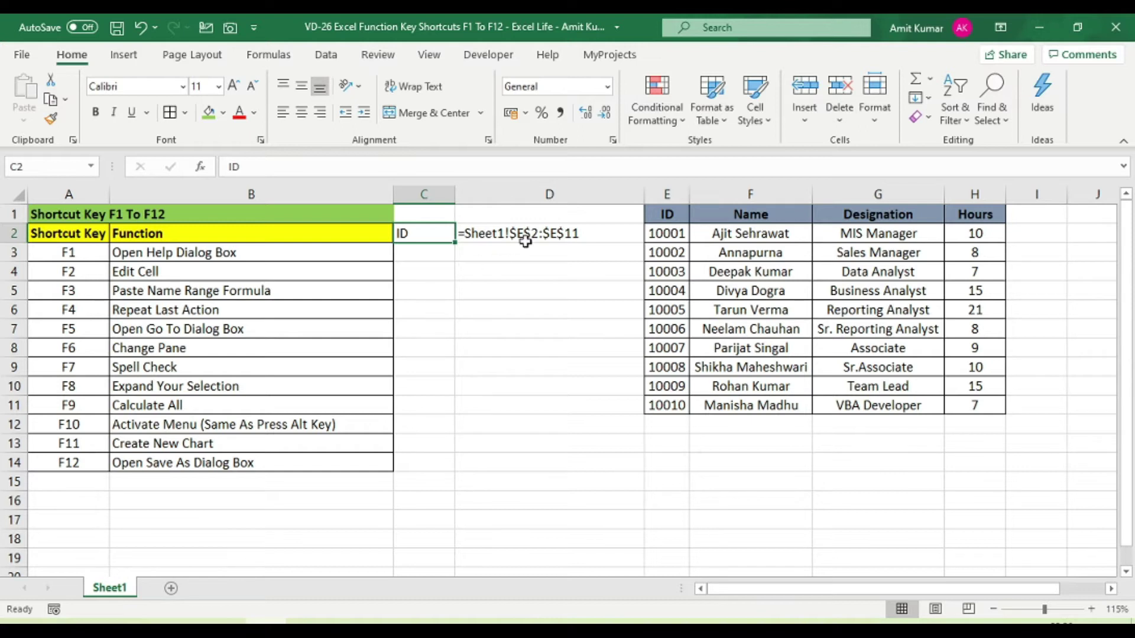
{"action": "left_click_drag", "start_coordinate": [658, 236], "coordinate": [665, 403]}
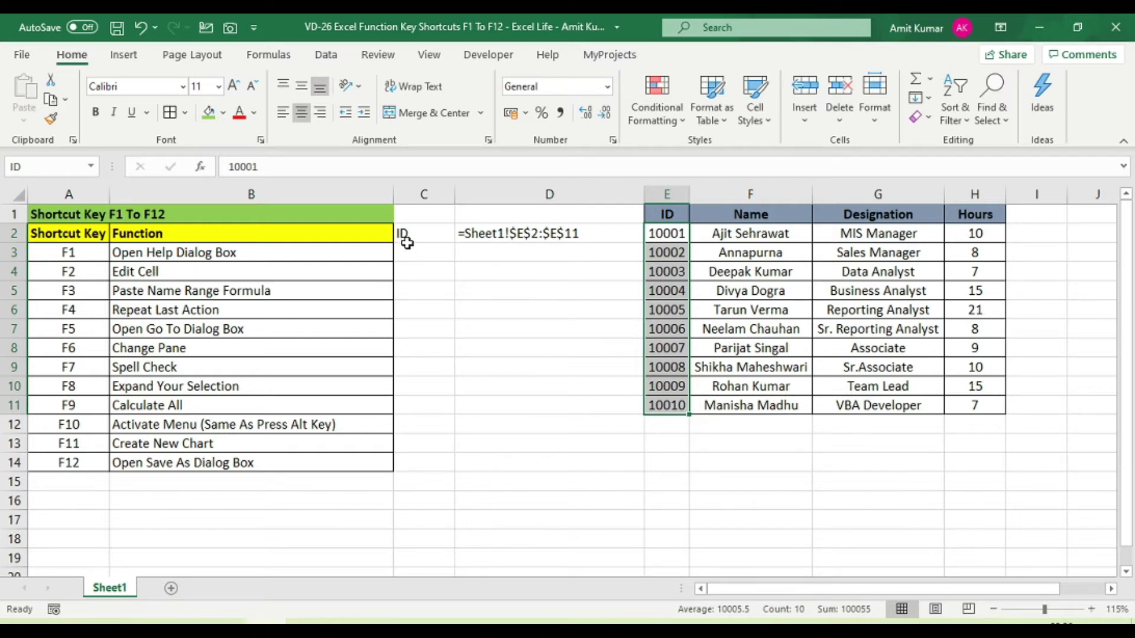
{"action": "left_click", "coordinate": [541, 324]}
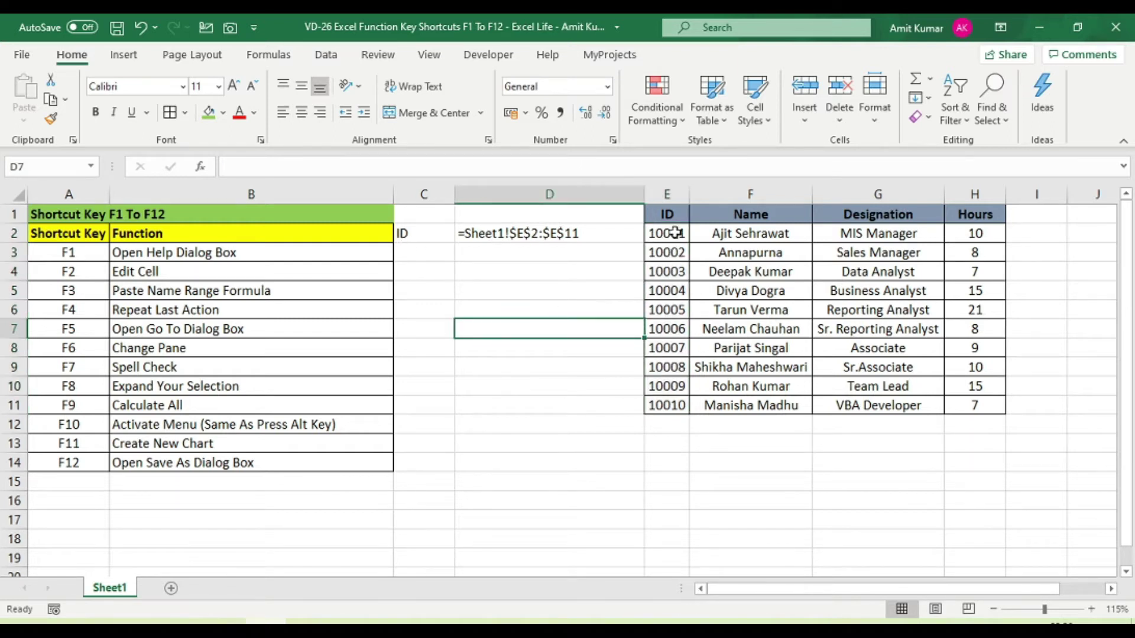
Enter =ID in C4 to spill IDs 10001–10010, then undo to clear columns C:D
{"action": "left_click", "coordinate": [434, 274]}
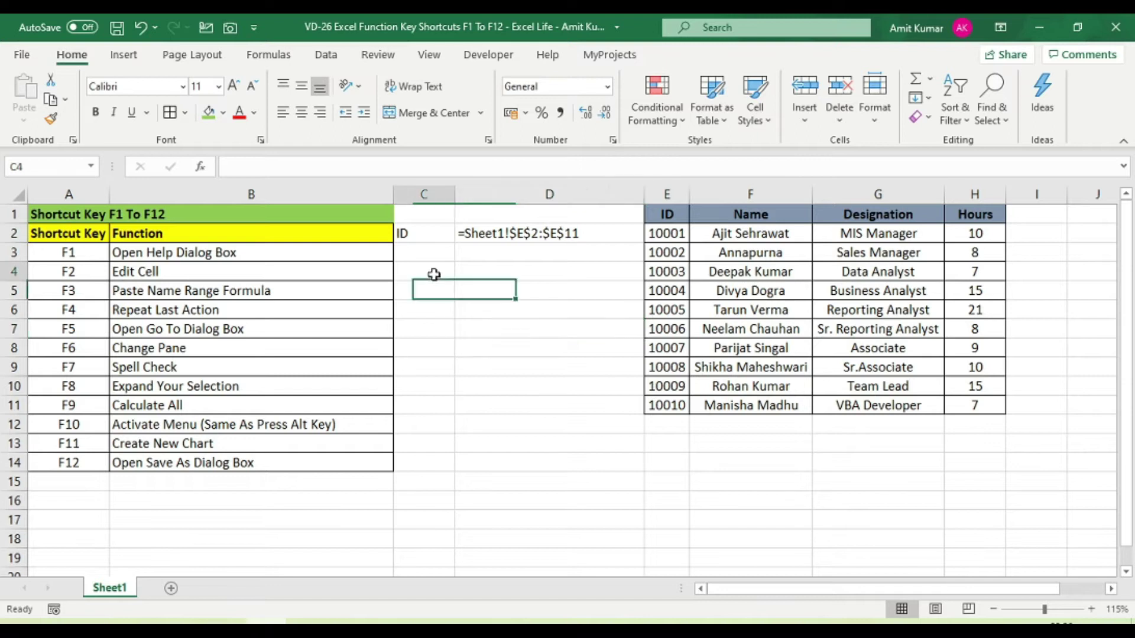
{"action": "key", "text": "F3"}
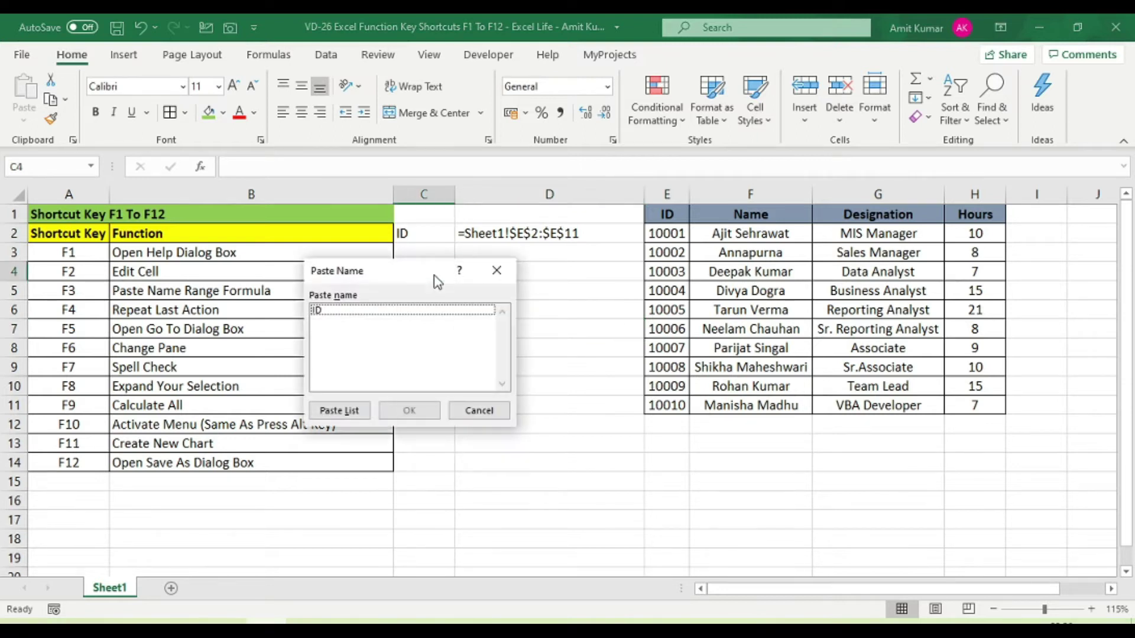
{"action": "left_click", "coordinate": [343, 313]}
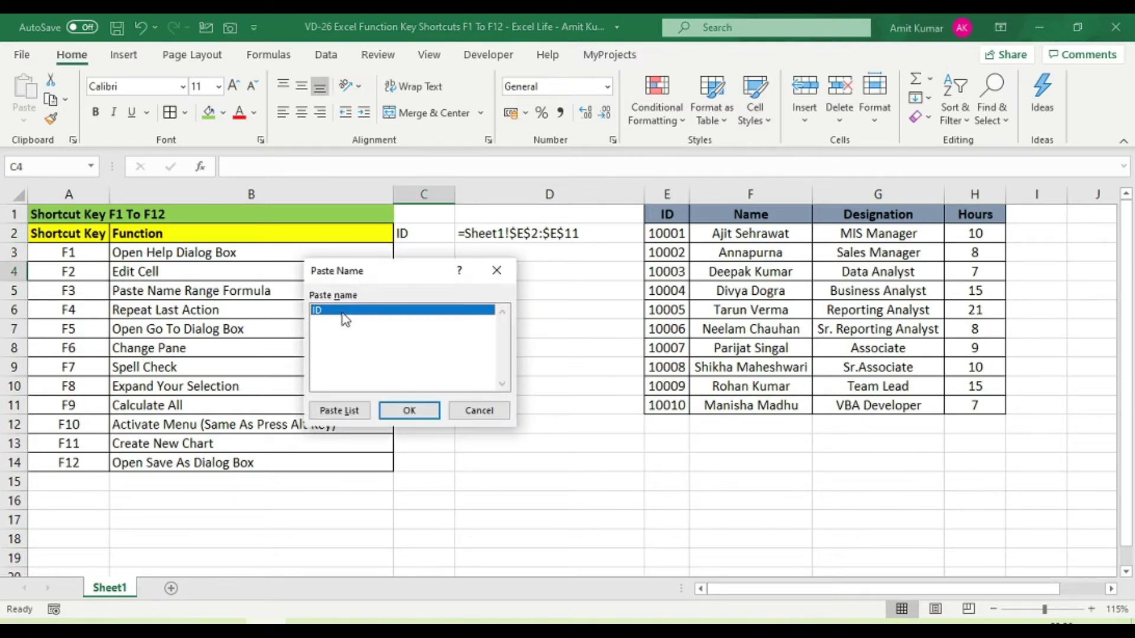
{"action": "left_click", "coordinate": [410, 411]}
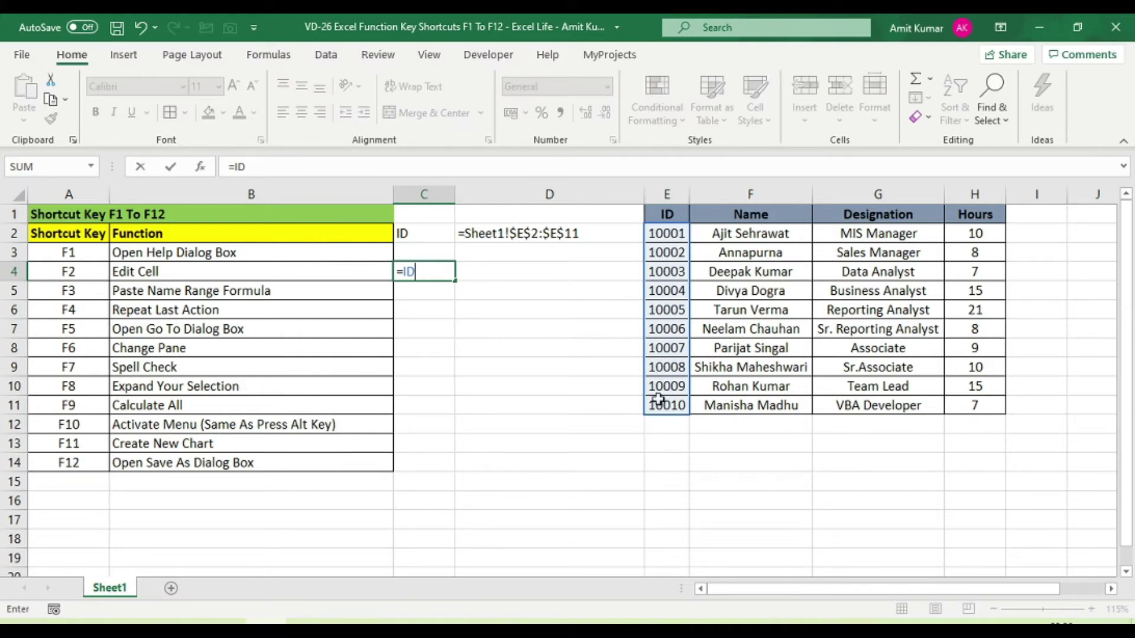
{"action": "key", "text": "Return"}
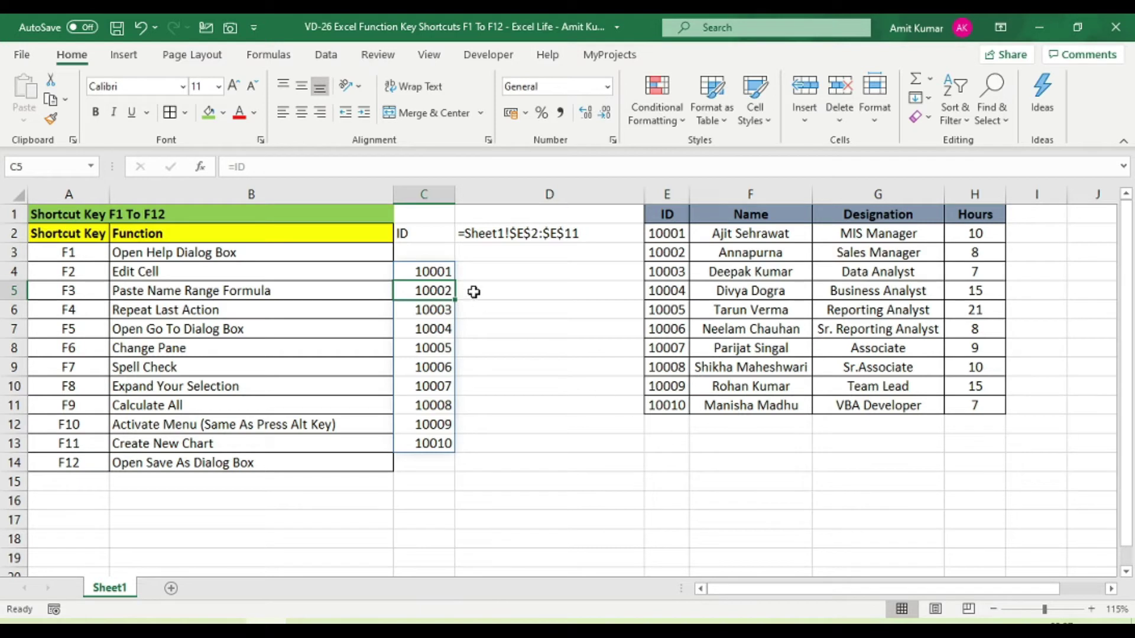
{"action": "left_click_drag", "start_coordinate": [437, 190], "coordinate": [491, 191]}
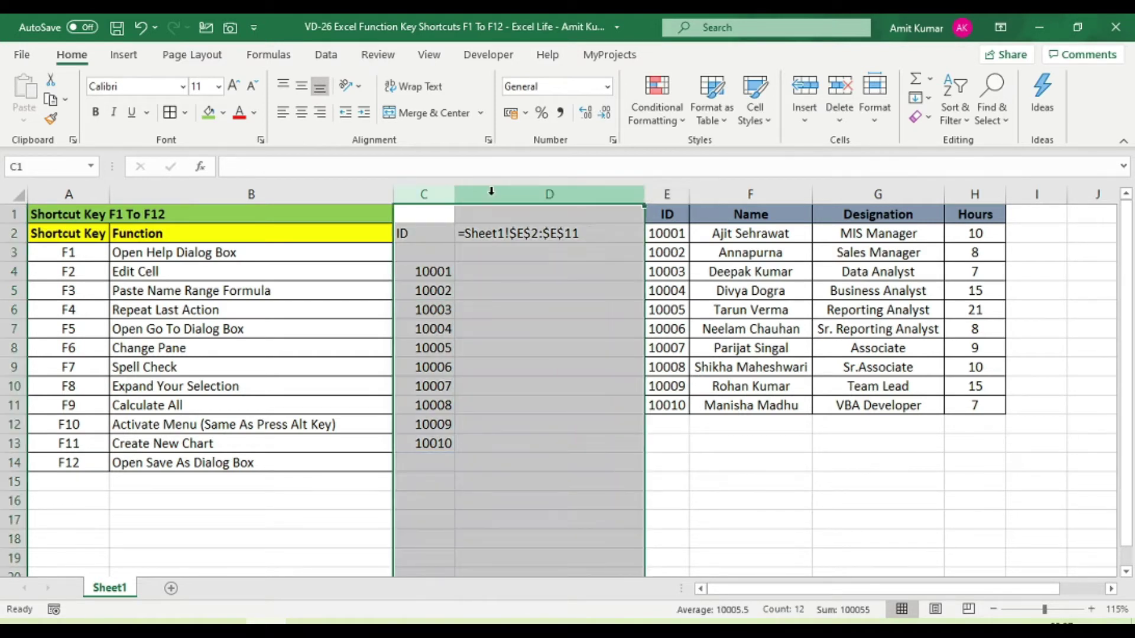
{"action": "key", "text": "ctrl+z"}
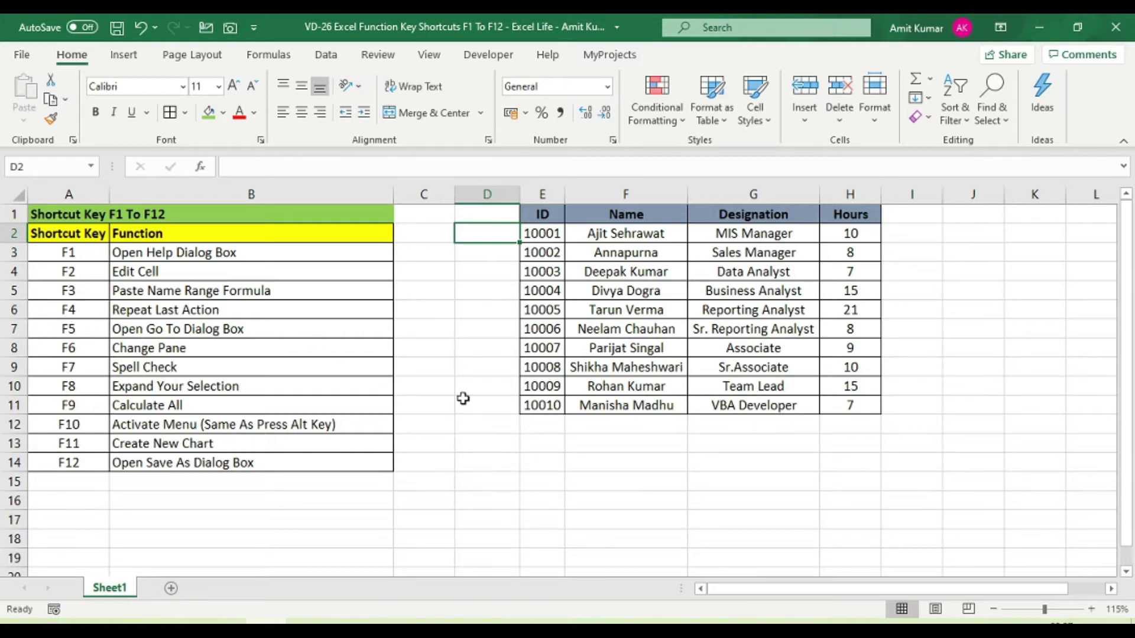
{"action": "key", "text": "Left"}
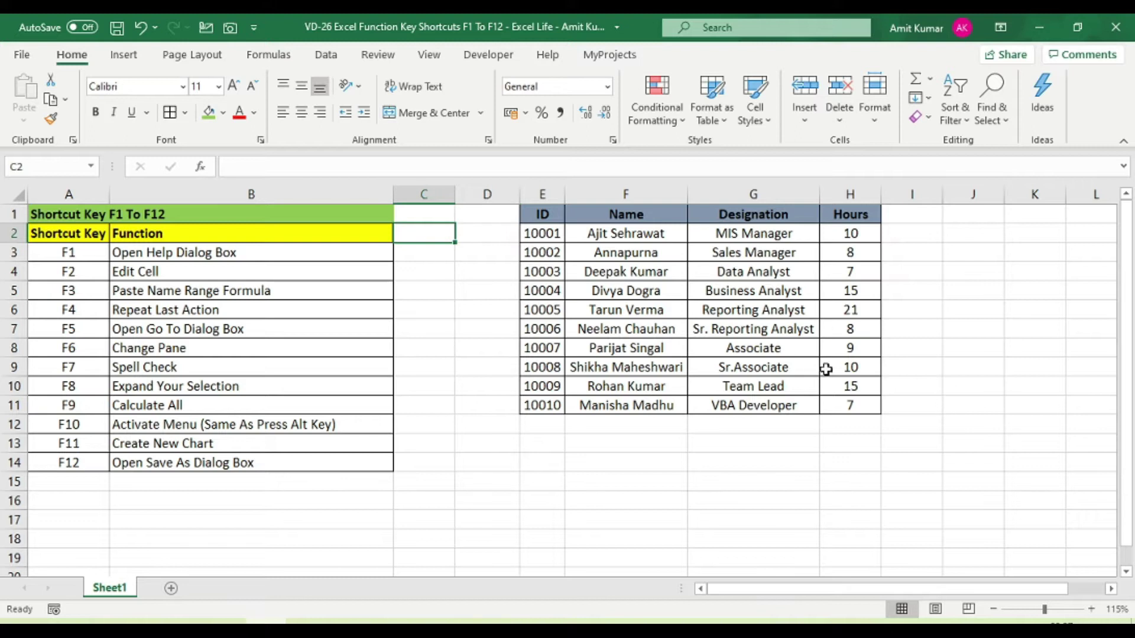
{"action": "left_click", "coordinate": [555, 237]}
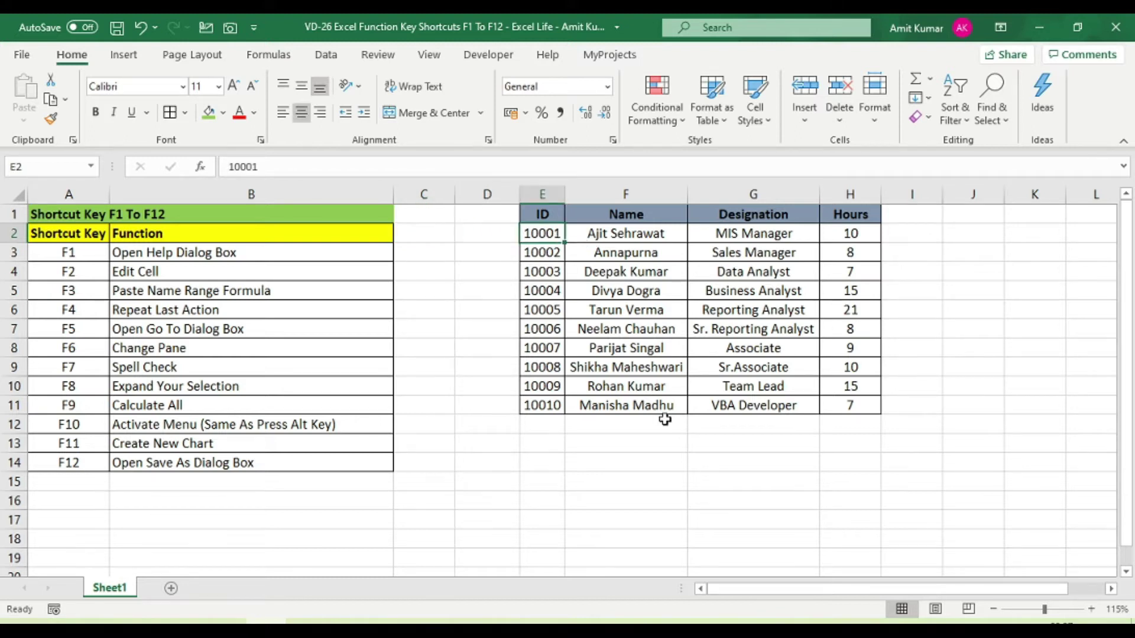
{"action": "key", "text": "ctrl+c"}
{"action": "left_click", "coordinate": [416, 276]}
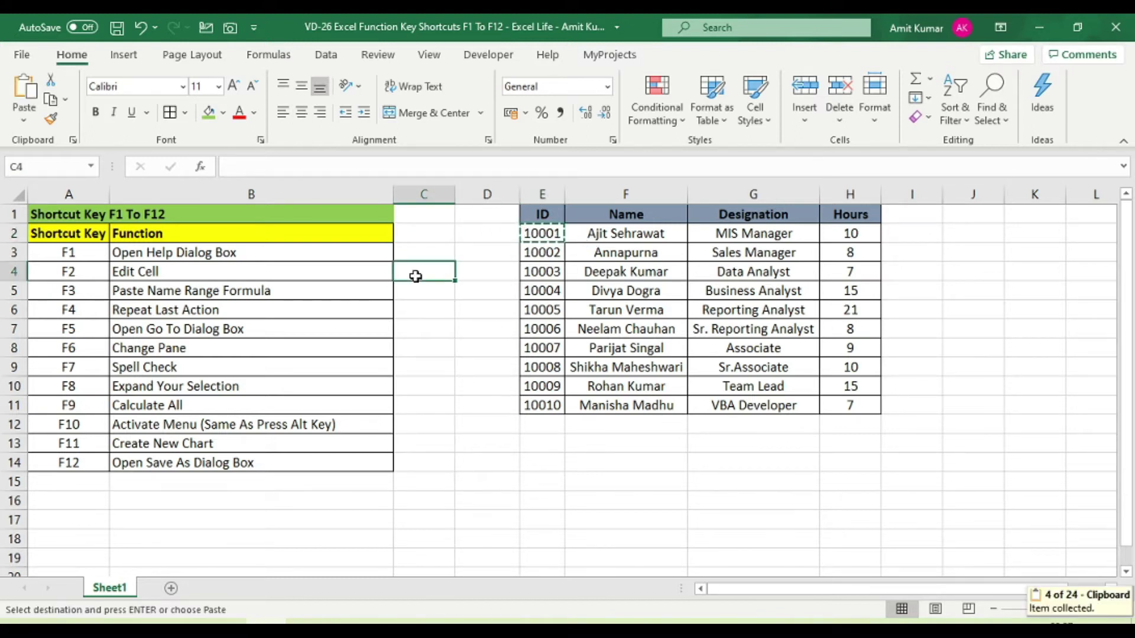
{"action": "key", "text": "ctrl+v"}
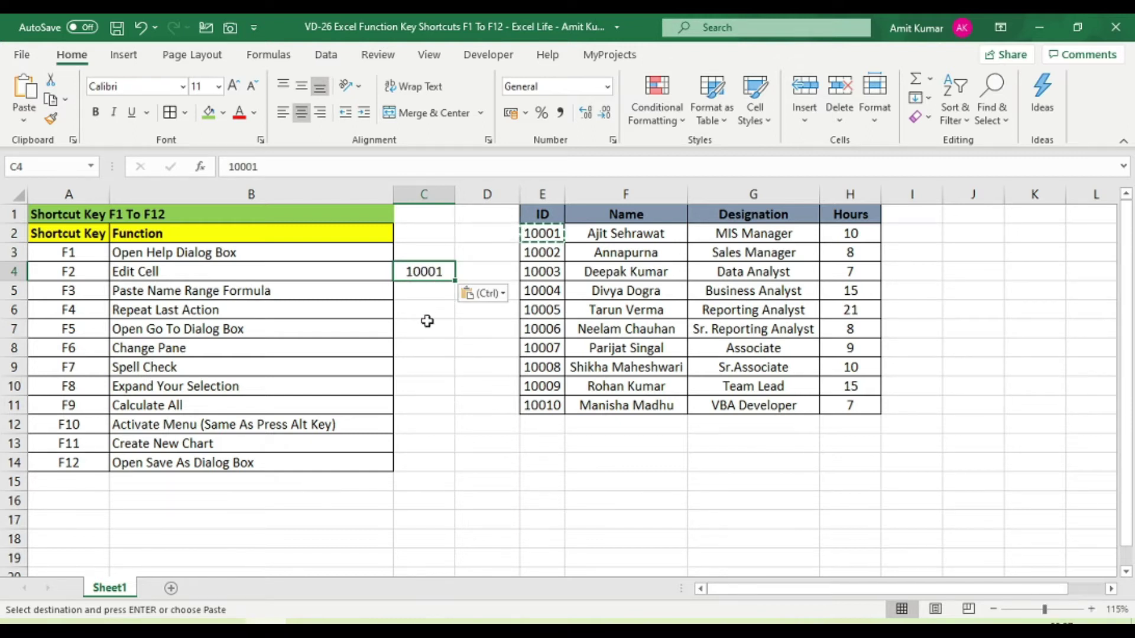
{"action": "left_click", "coordinate": [424, 348]}
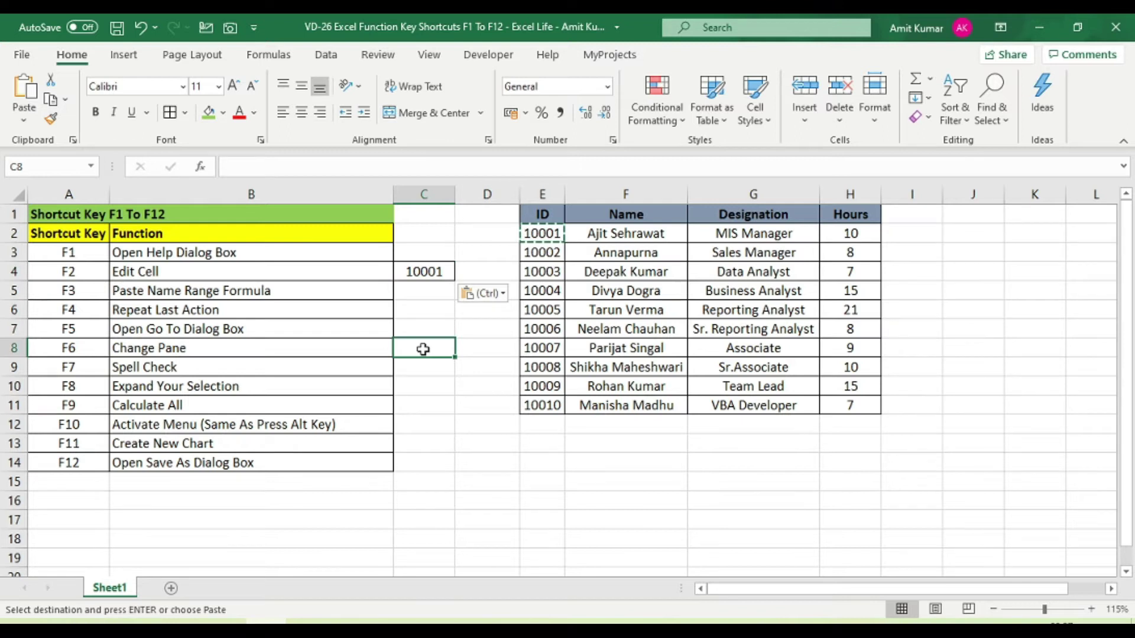
{"action": "key", "text": "ctrl+v"}
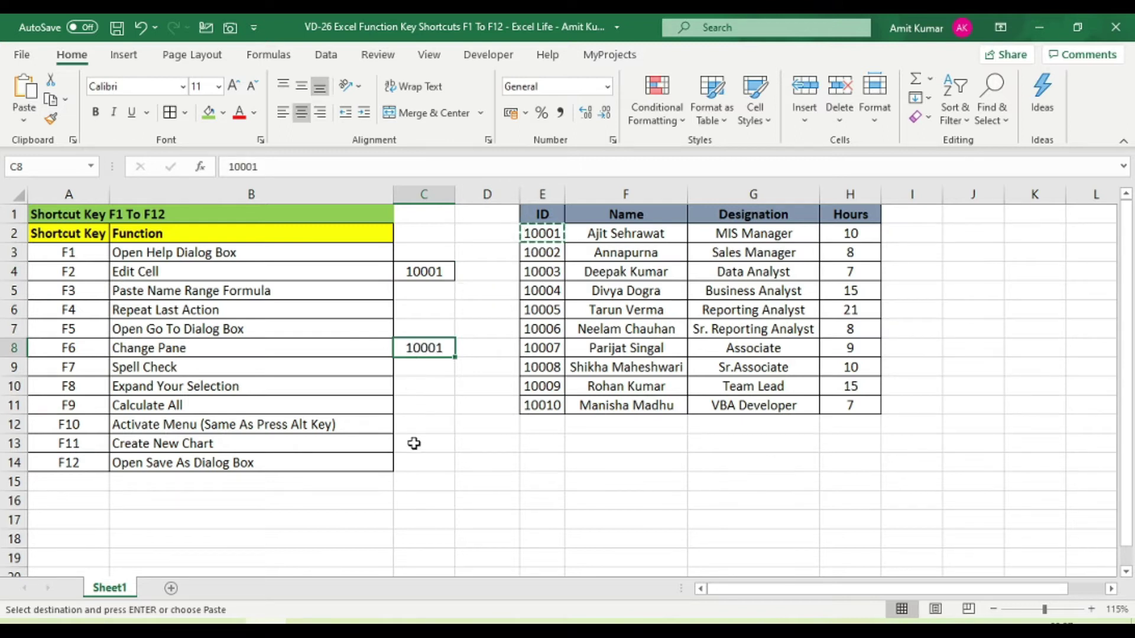
{"action": "left_click", "coordinate": [473, 443]}
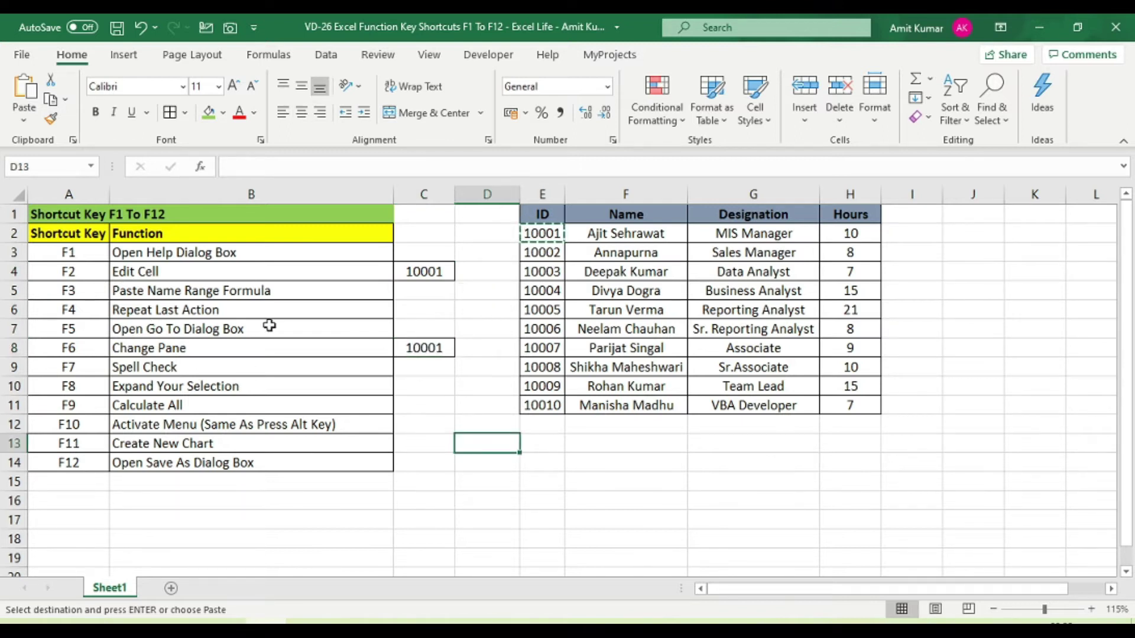
{"action": "left_click_drag", "start_coordinate": [418, 252], "coordinate": [441, 367]}
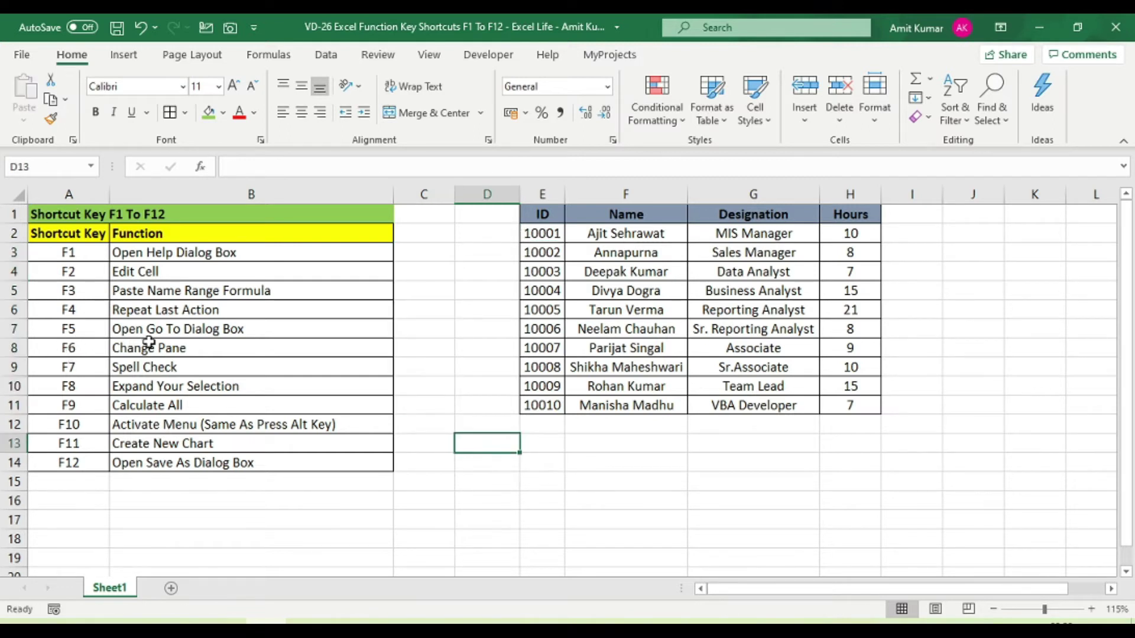
{"action": "key", "text": "F5"}
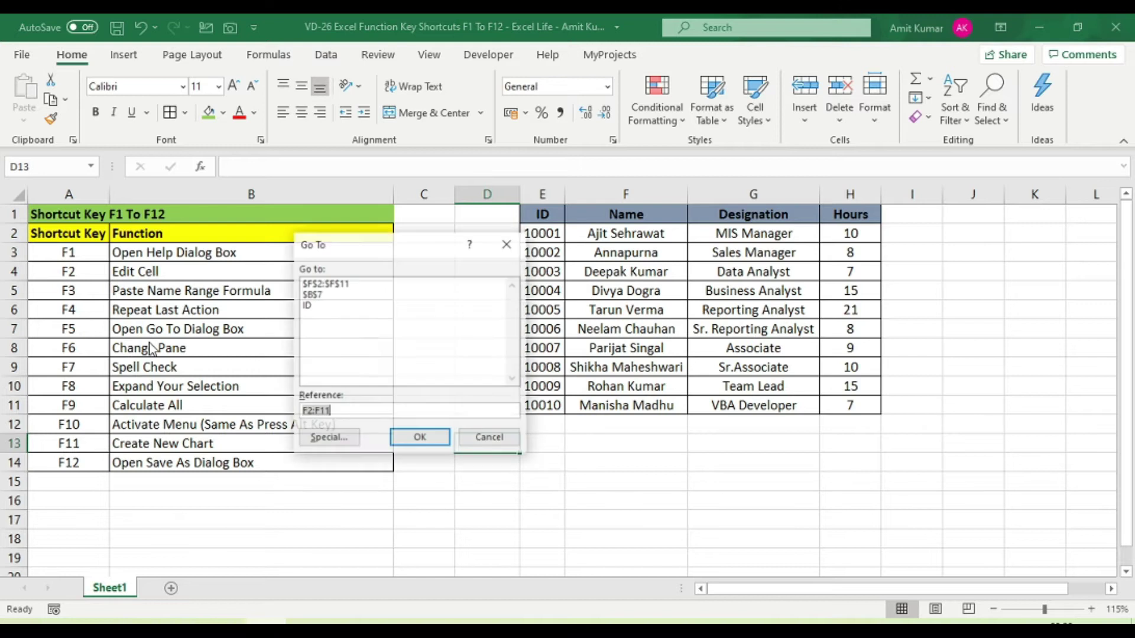
{"action": "key", "text": "Right"}
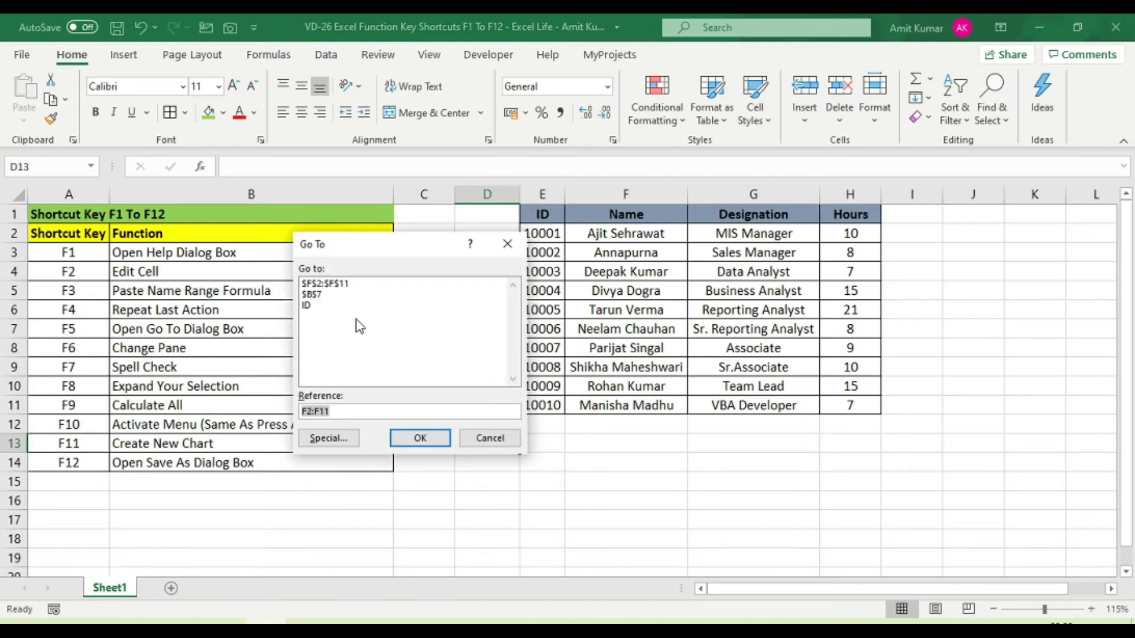
{"action": "left_click", "coordinate": [308, 306]}
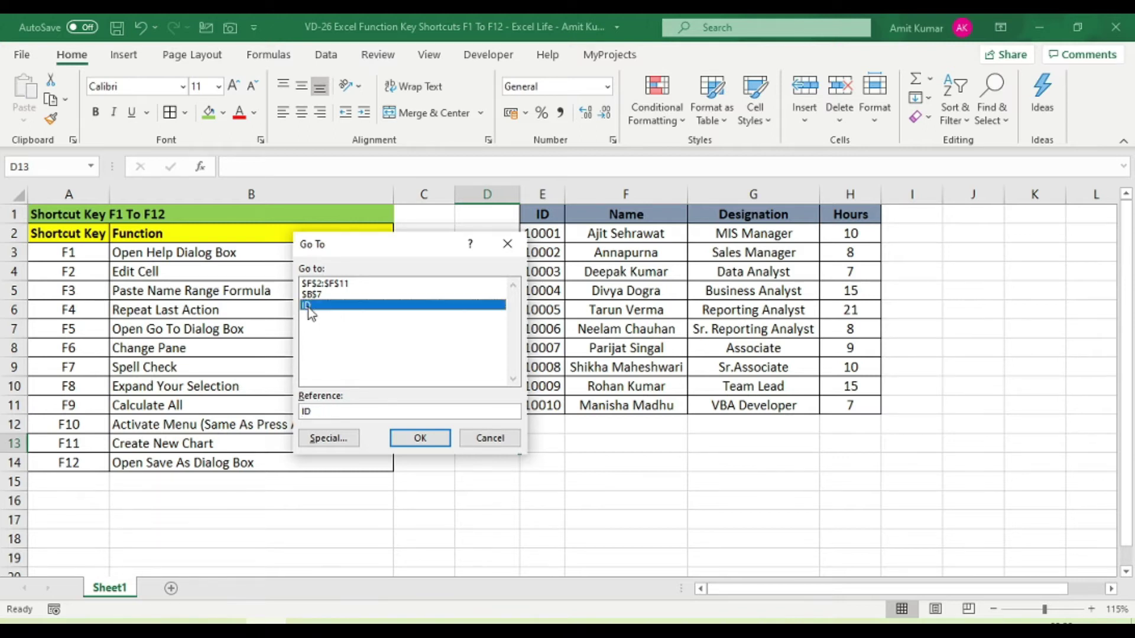
{"action": "left_click", "coordinate": [421, 439]}
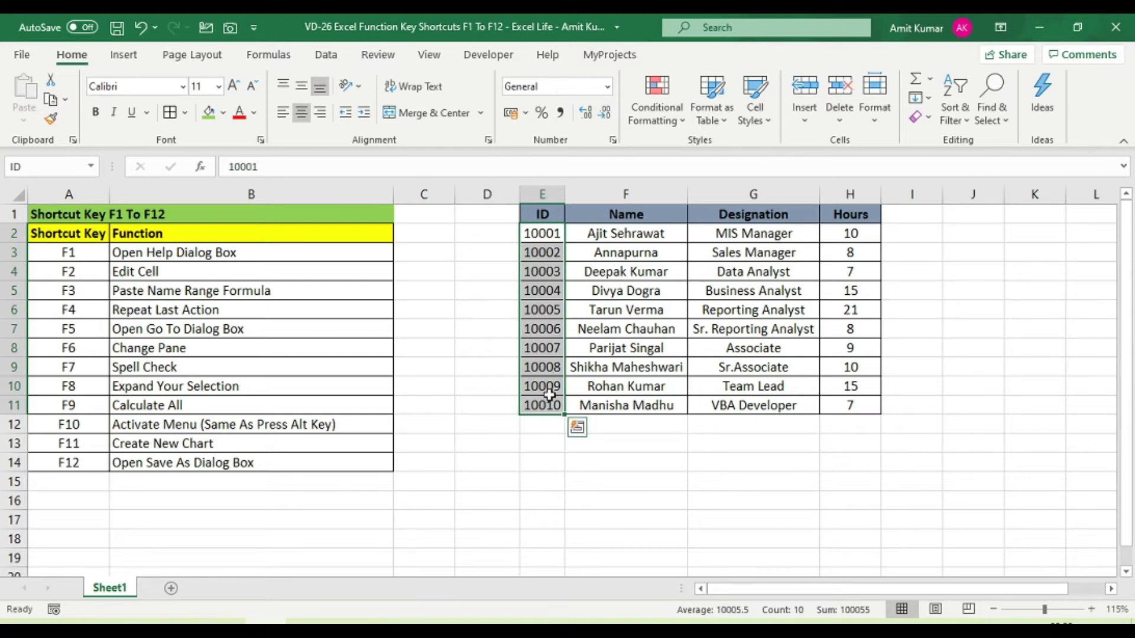
{"action": "left_click", "coordinate": [426, 334]}
{"action": "key", "text": "F5"}
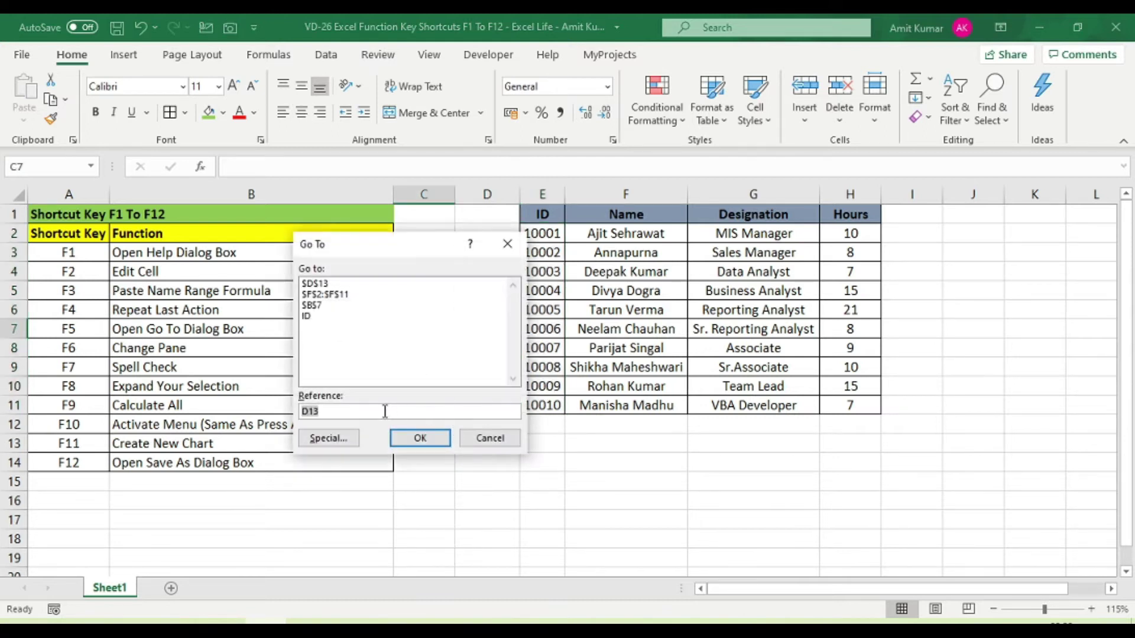
{"action": "key", "text": "BackSpace"}
{"action": "key", "text": "BackSpace"}
{"action": "key", "text": "BackSpace"}
{"action": "left_click", "coordinate": [410, 438]}
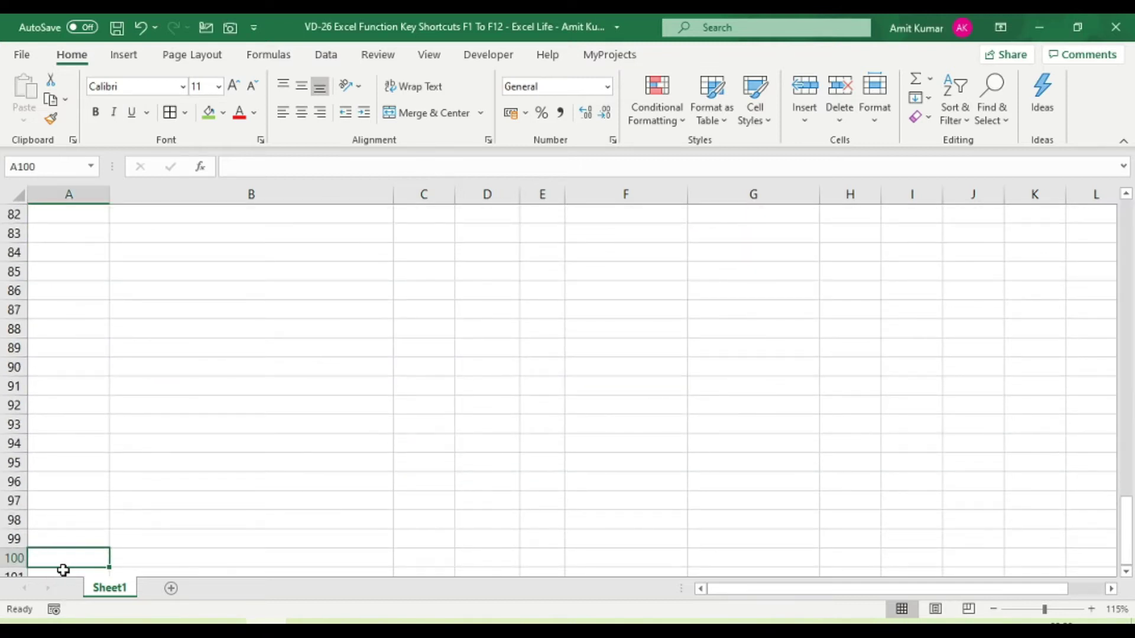
{"action": "key", "text": "ctrl+Home"}
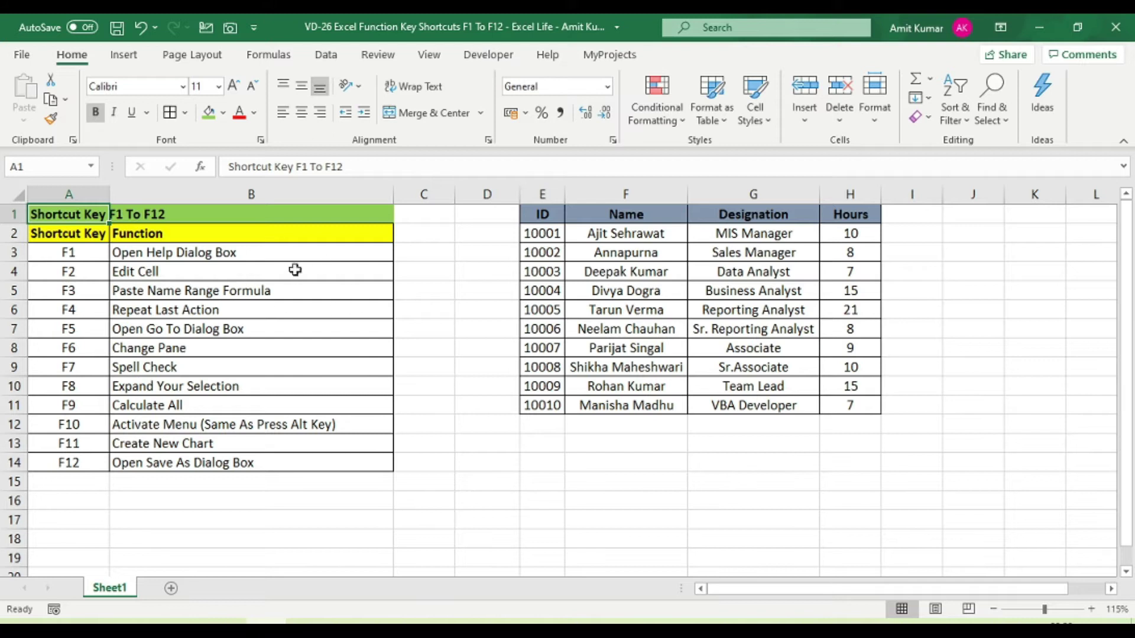
{"action": "left_click", "coordinate": [440, 220]}
{"action": "left_click", "coordinate": [439, 229]}
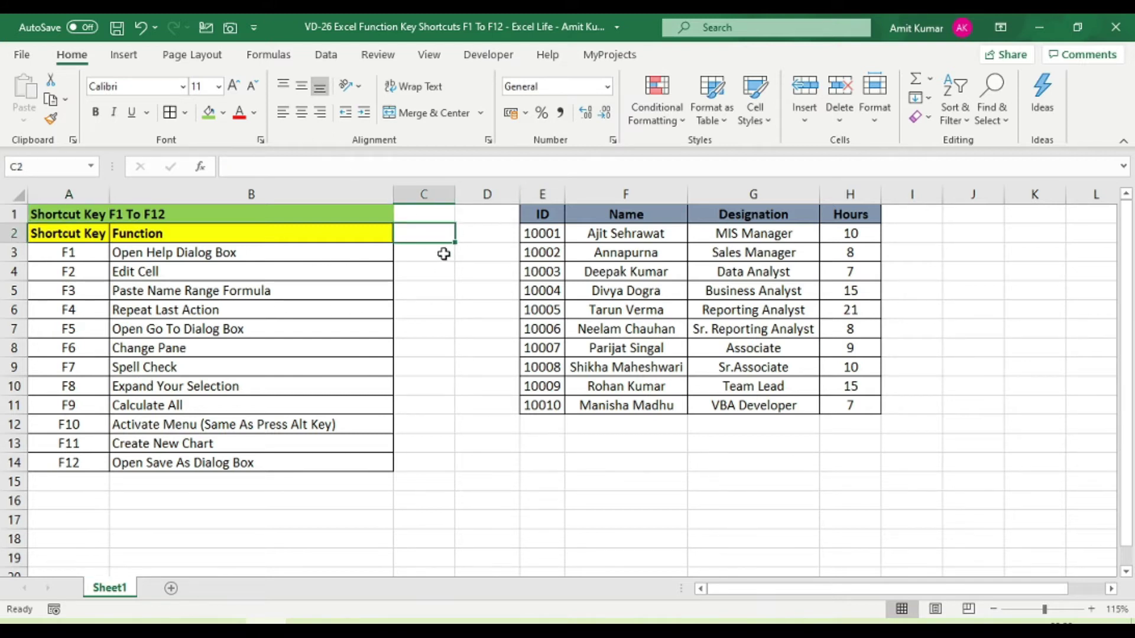
{"action": "key", "text": "F6"}
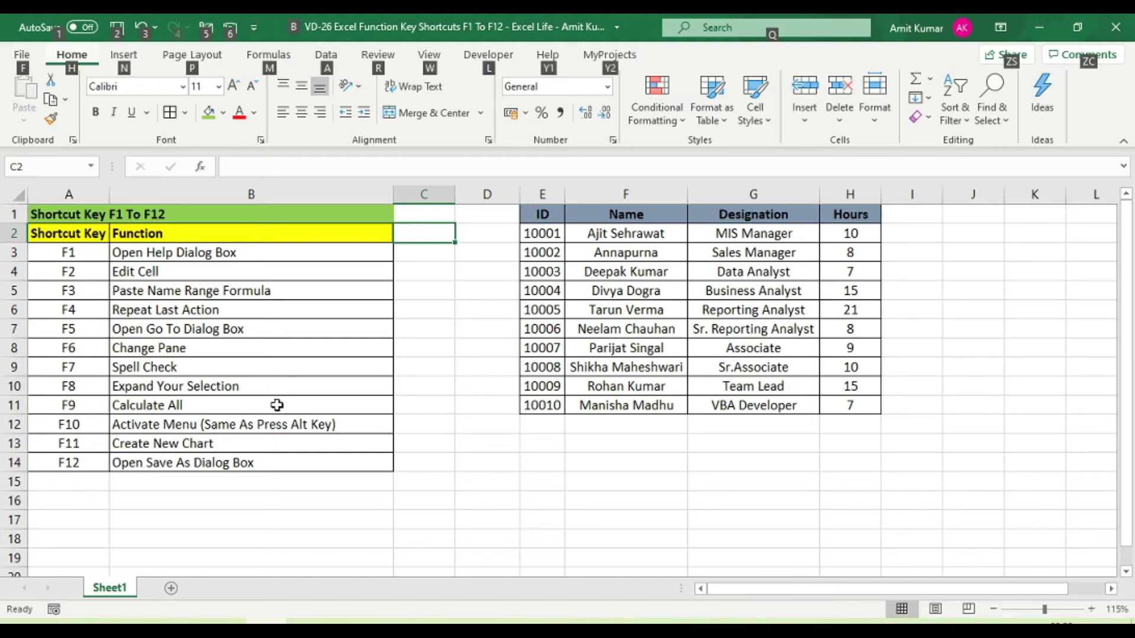
{"action": "key", "text": "F10"}
{"action": "key", "text": "F10"}
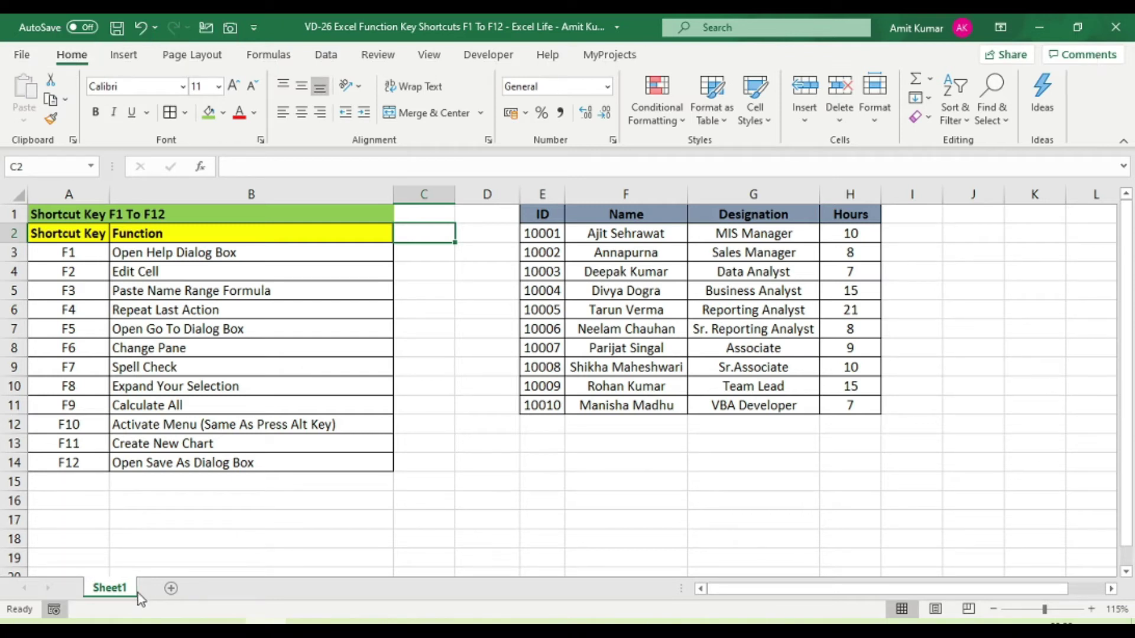
{"action": "key", "text": "F10"}
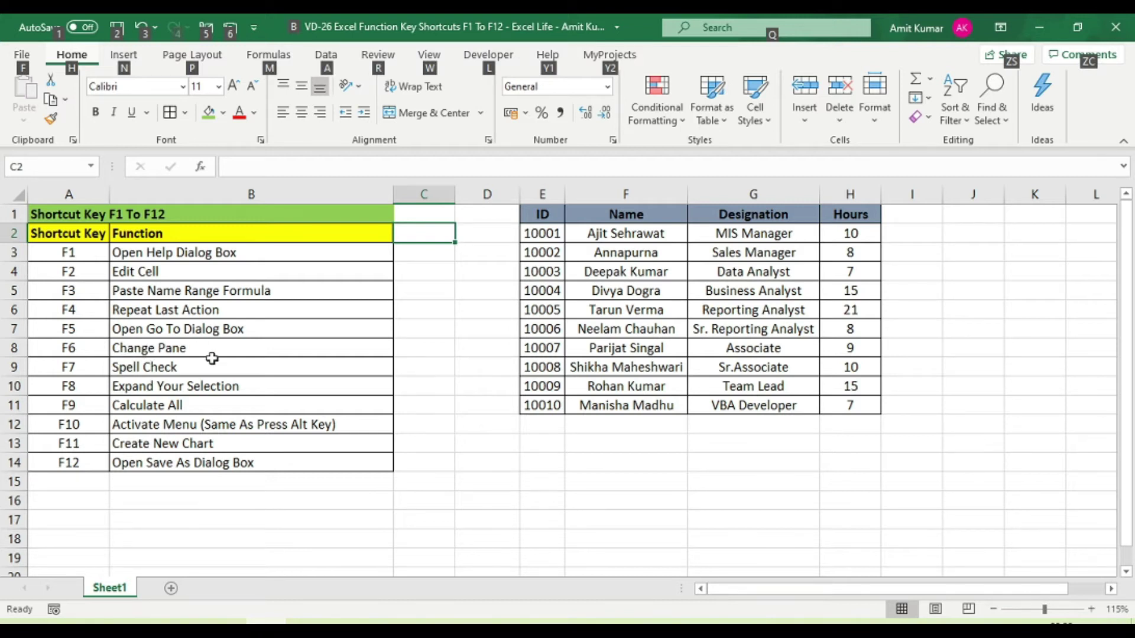
{"action": "key", "text": "F10"}
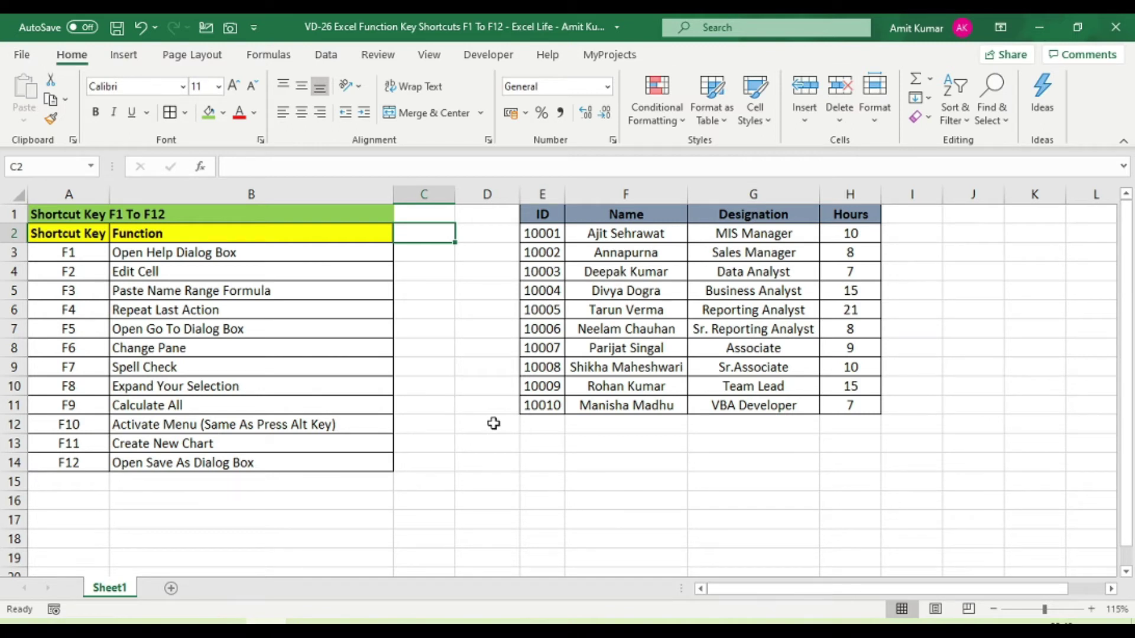
{"action": "key", "text": "F7"}
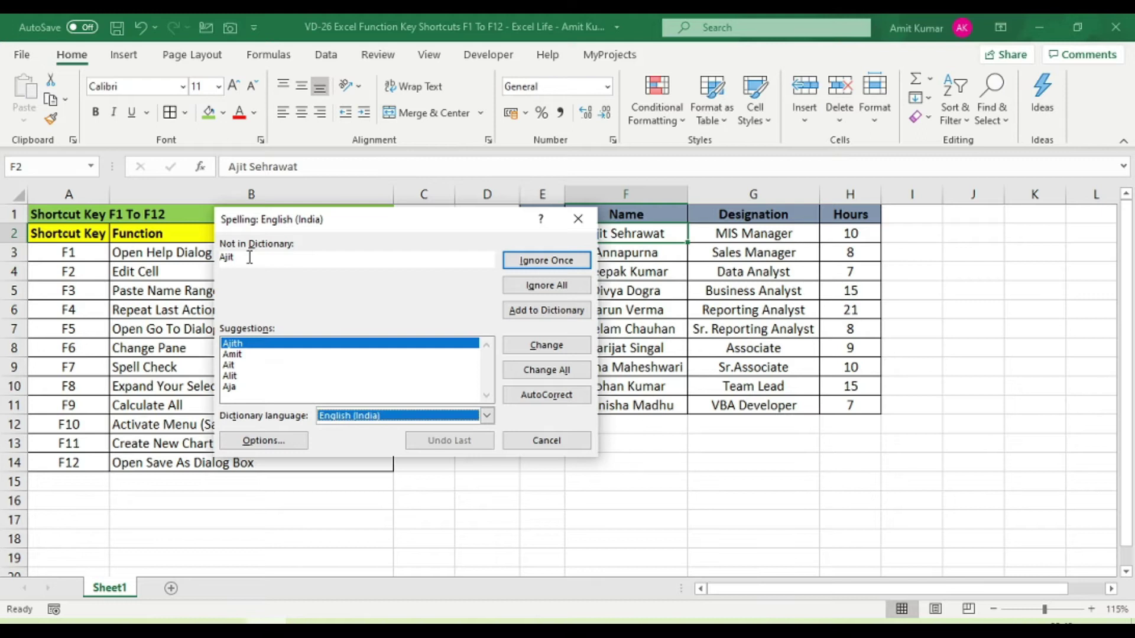
{"action": "left_click", "coordinate": [546, 263]}
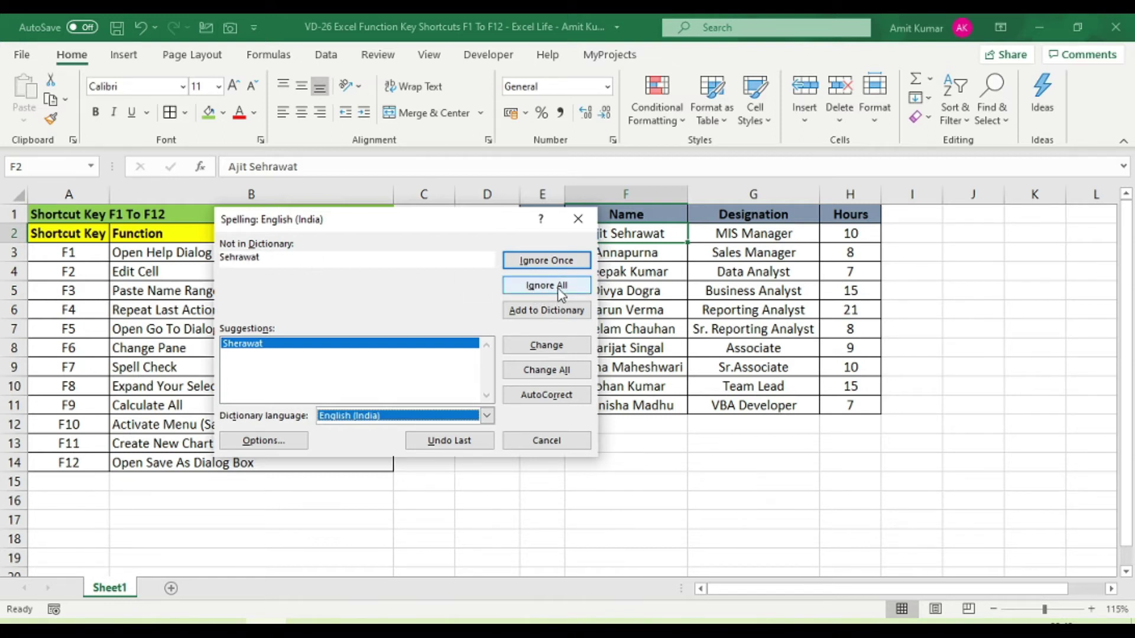
{"action": "left_click", "coordinate": [540, 348]}
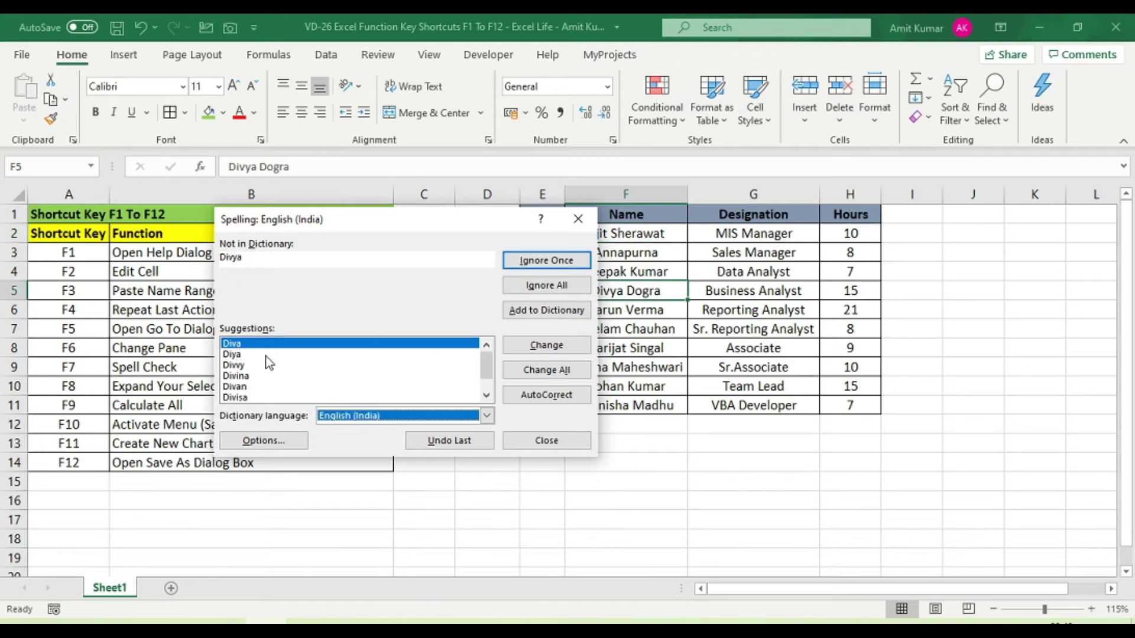
{"action": "left_click", "coordinate": [547, 440]}
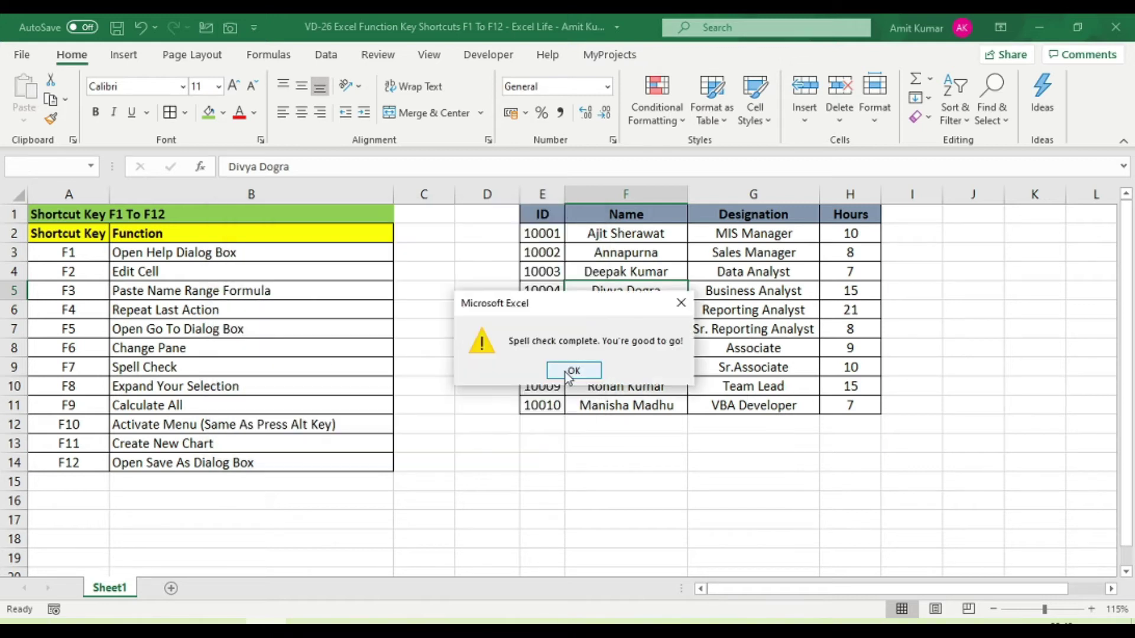
{"action": "left_click", "coordinate": [576, 370]}
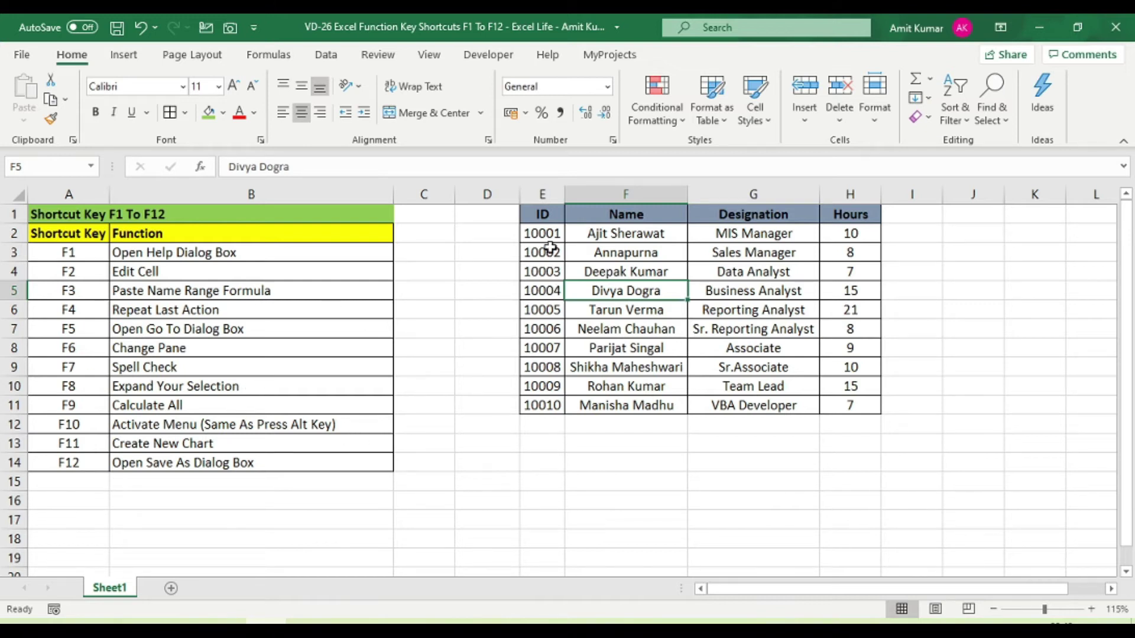
Turn on Extend Selection (F8) at E1 and stretch the selection across and down the table
{"action": "left_click", "coordinate": [550, 211]}
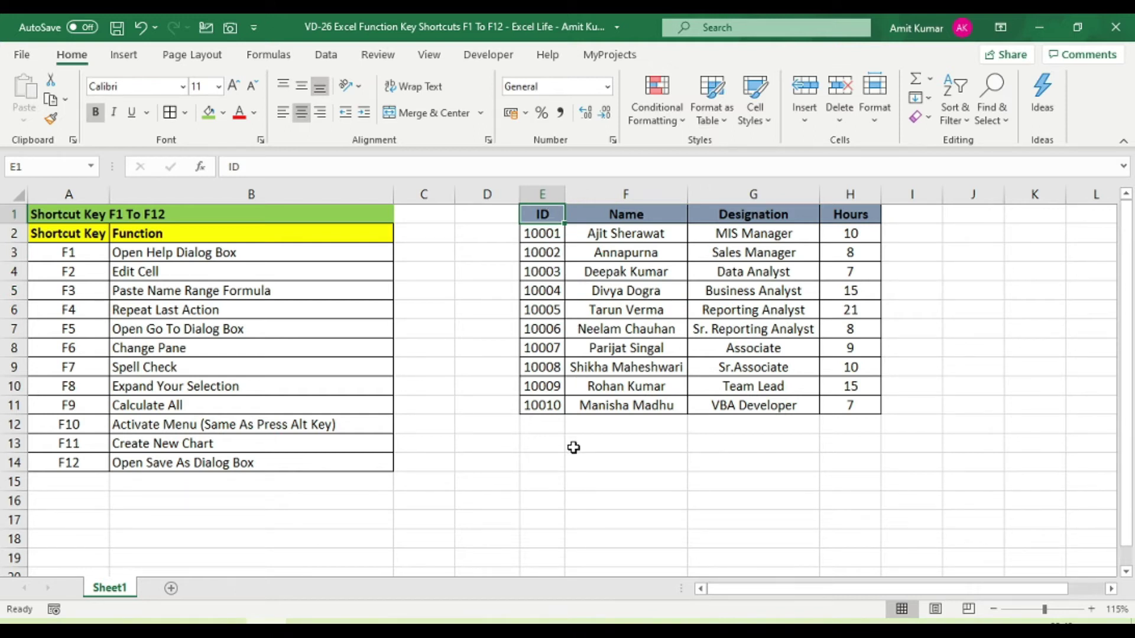
{"action": "key", "text": "F8"}
{"action": "key", "text": "Right"}
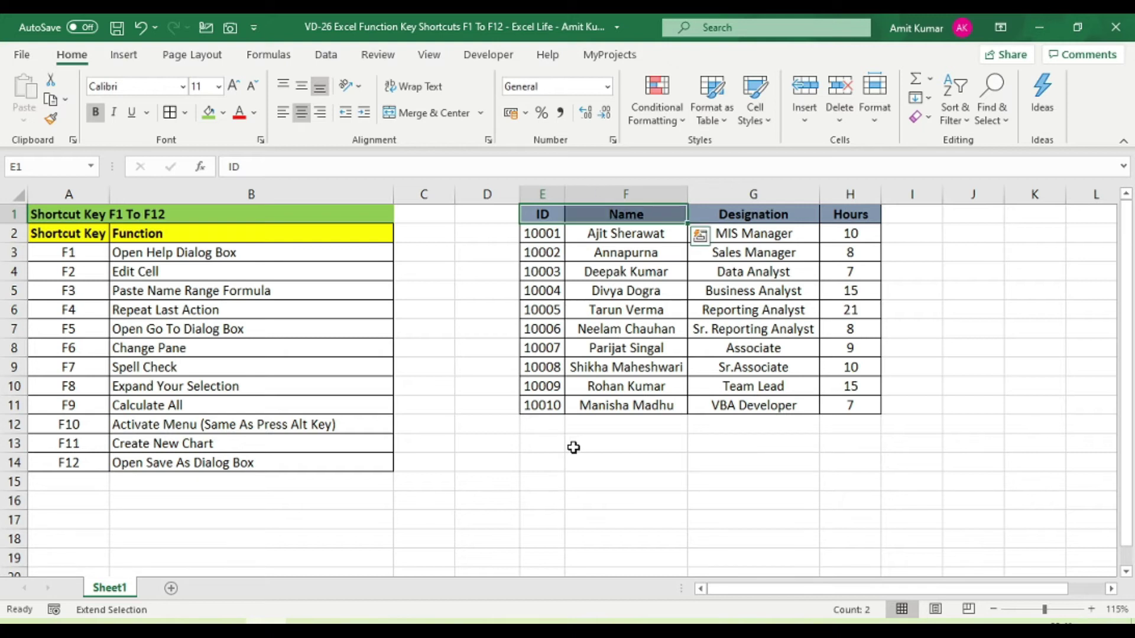
{"action": "key", "text": "Right"}
{"action": "key", "text": "Right"}
{"action": "key", "text": "Down"}
{"action": "key", "text": "Down"}
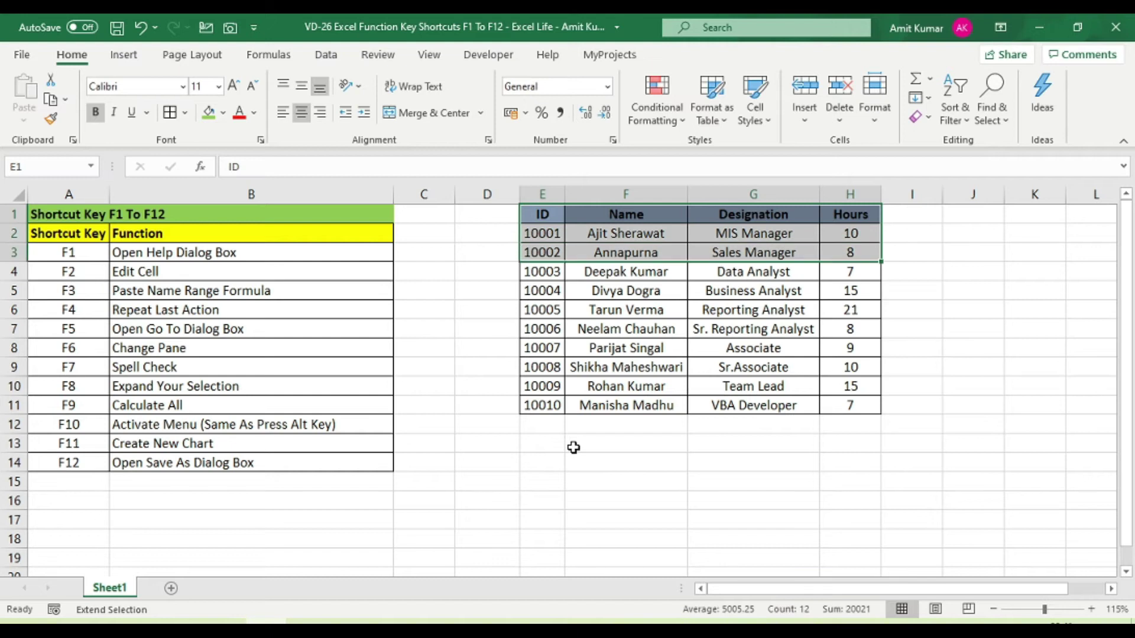
{"action": "key", "text": "Down"}
{"action": "key", "text": "Down"}
{"action": "key", "text": "Down"}
{"action": "key", "text": "Down"}
{"action": "key", "text": "Down"}
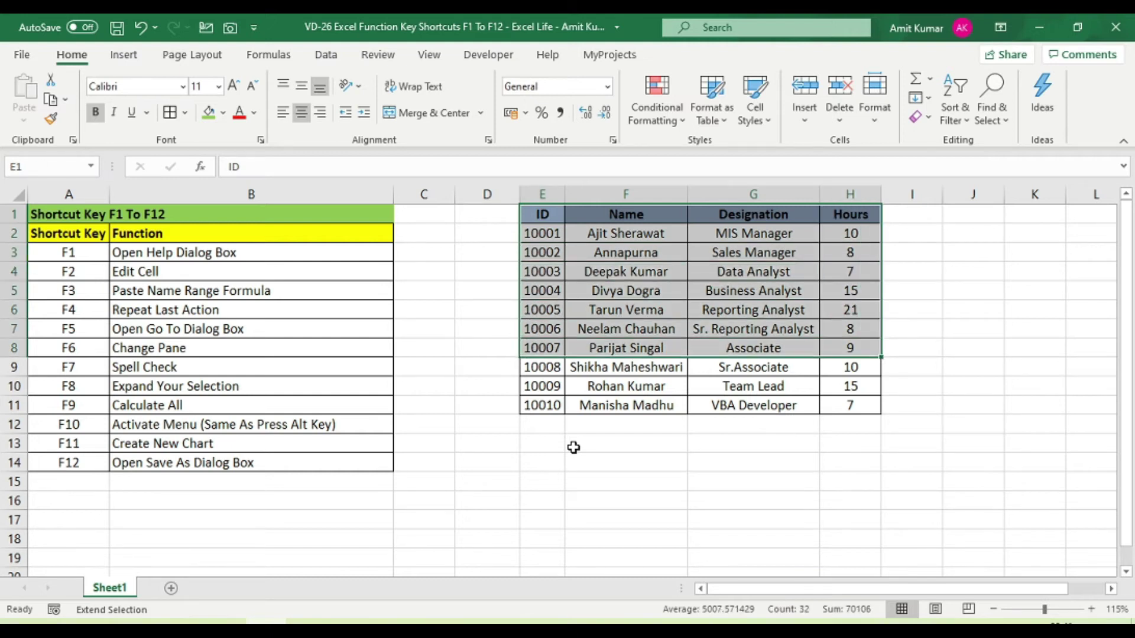
{"action": "key", "text": "Down"}
{"action": "key", "text": "Down"}
{"action": "key", "text": "Down"}
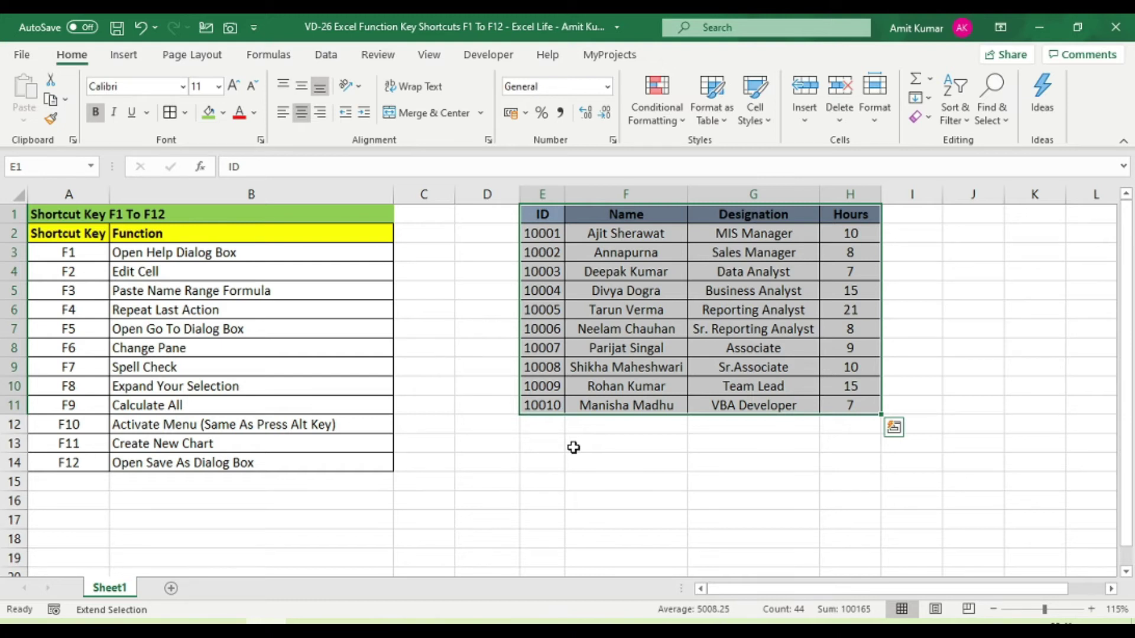
Reshape the extended selection to cover E1:H11, then turn extend mode off with F8
{"action": "key", "text": "Up"}
{"action": "key", "text": "Up"}
{"action": "key", "text": "Left"}
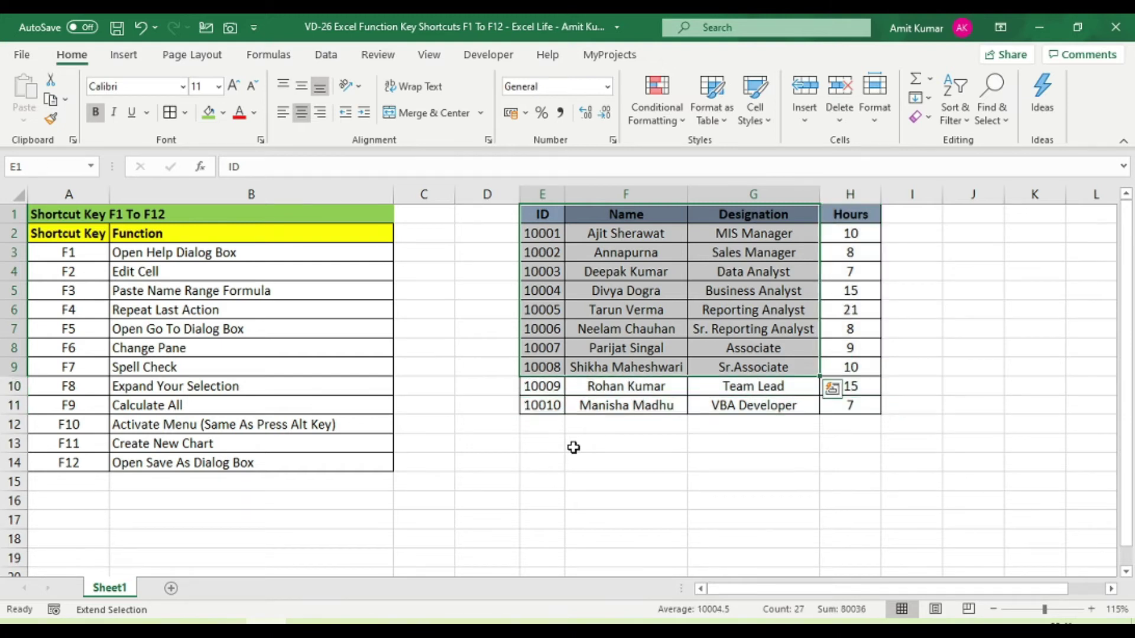
{"action": "key", "text": "Left"}
{"action": "key", "text": "Left"}
{"action": "key", "text": "Left"}
{"action": "key", "text": "Left"}
{"action": "key", "text": "Left"}
{"action": "key", "text": "Left"}
{"action": "key", "text": "Right"}
{"action": "key", "text": "Right"}
{"action": "key", "text": "Right"}
{"action": "key", "text": "Right"}
{"action": "key", "text": "Right"}
{"action": "key", "text": "Right"}
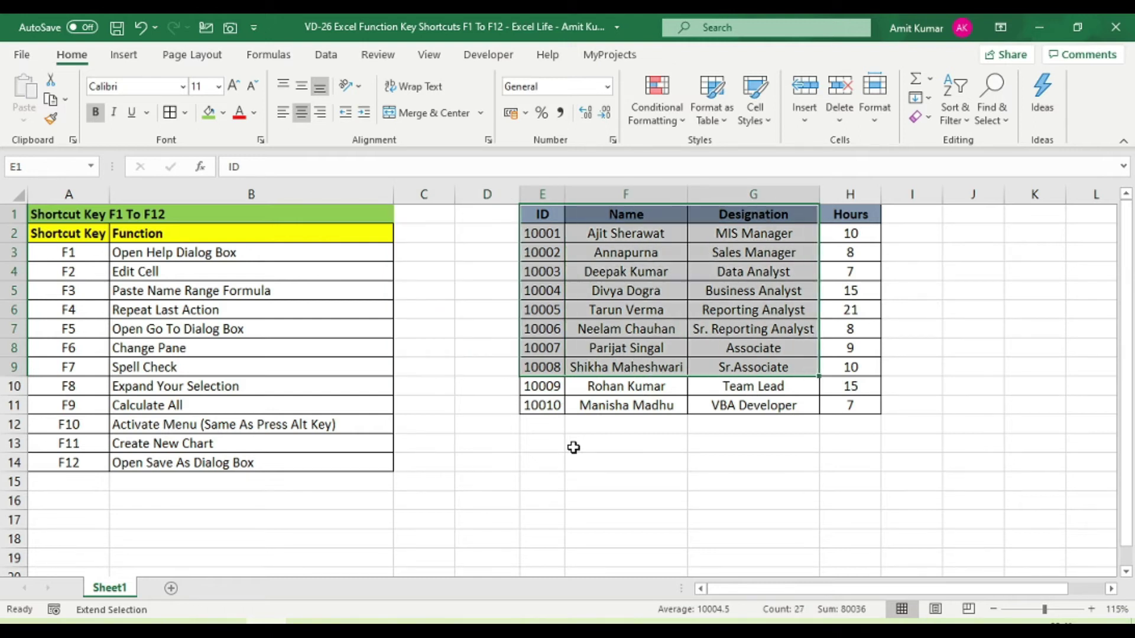
{"action": "key", "text": "Down"}
{"action": "key", "text": "Left"}
{"action": "key", "text": "Left"}
{"action": "key", "text": "Left"}
{"action": "key", "text": "Left"}
{"action": "key", "text": "Left"}
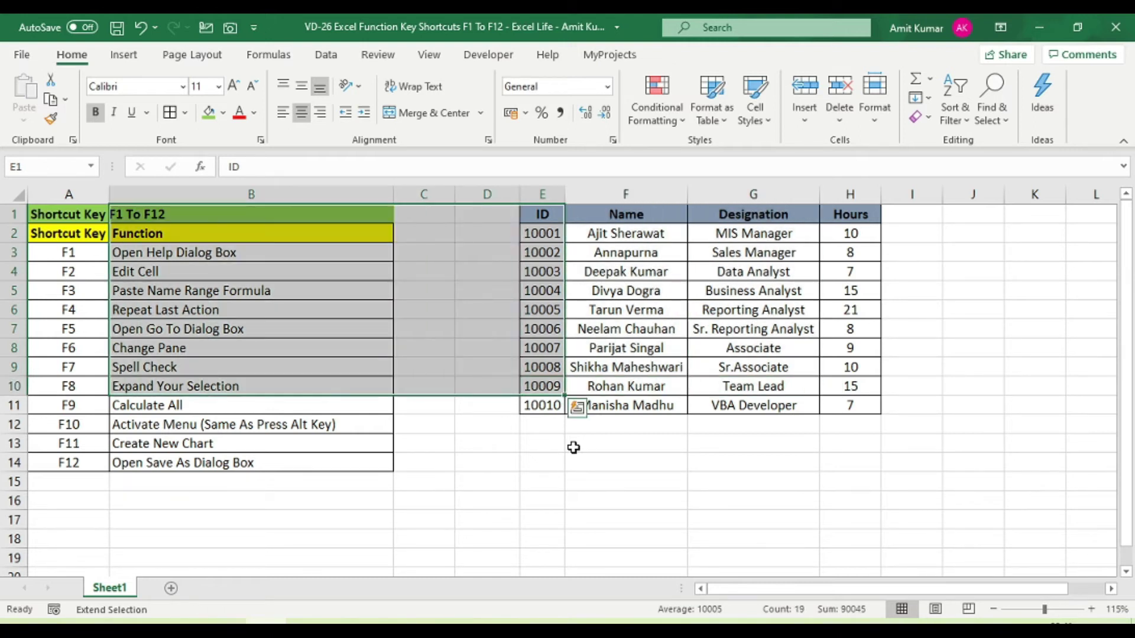
{"action": "key", "text": "Down"}
{"action": "key", "text": "Down"}
{"action": "key", "text": "Right"}
{"action": "key", "text": "Right"}
{"action": "key", "text": "Right"}
{"action": "key", "text": "Right"}
{"action": "key", "text": "Right"}
{"action": "key", "text": "Right"}
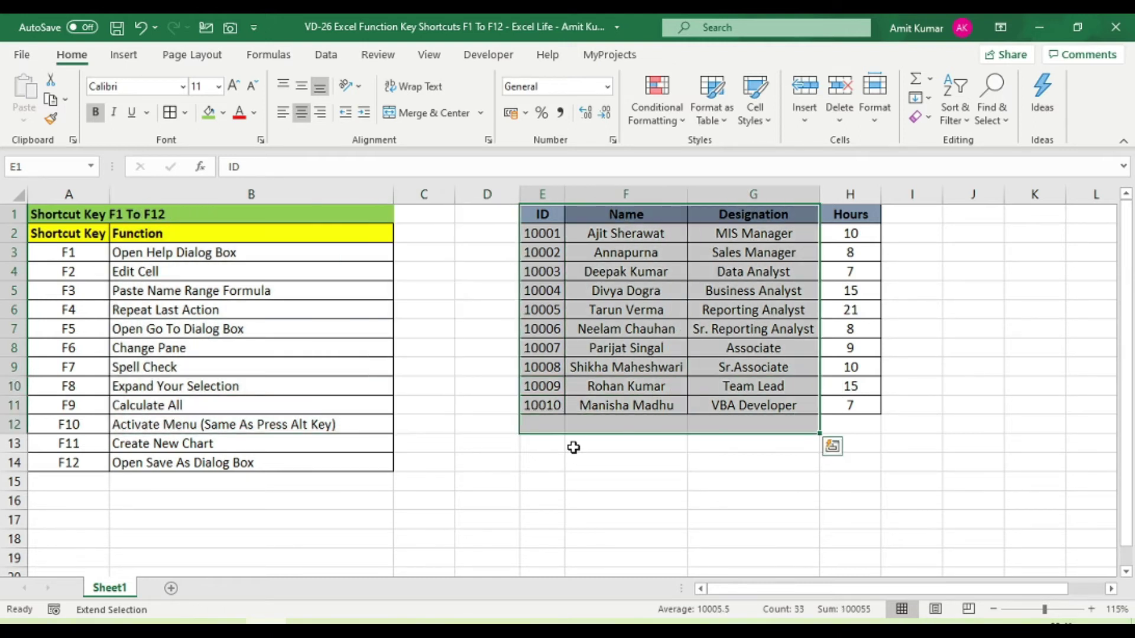
{"action": "key", "text": "Up"}
{"action": "key", "text": "Right"}
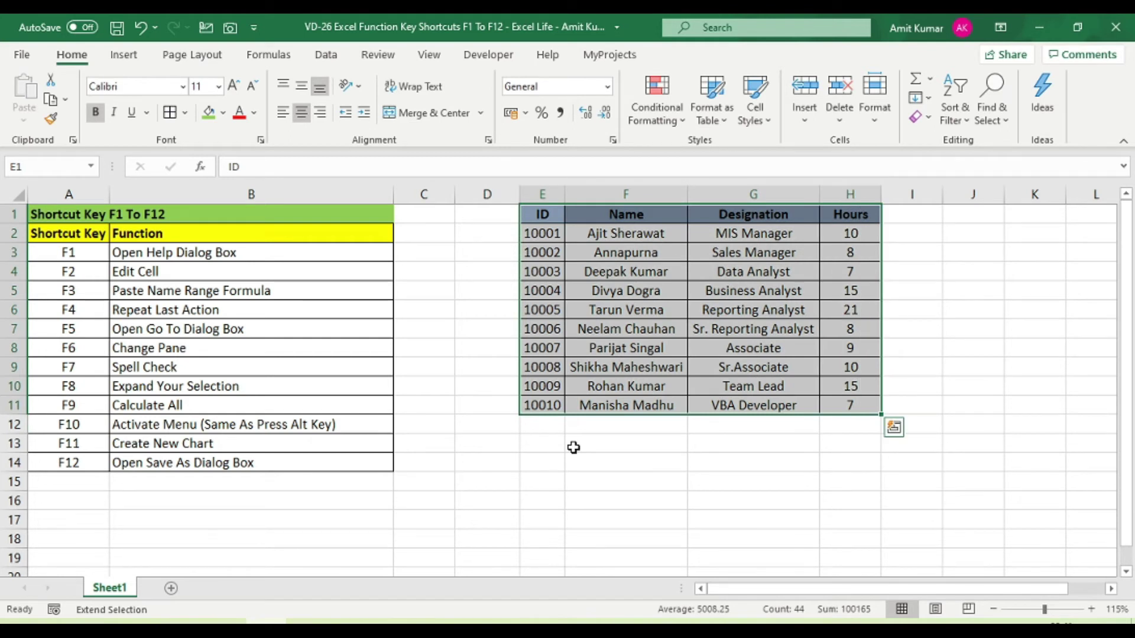
{"action": "key", "text": "F8"}
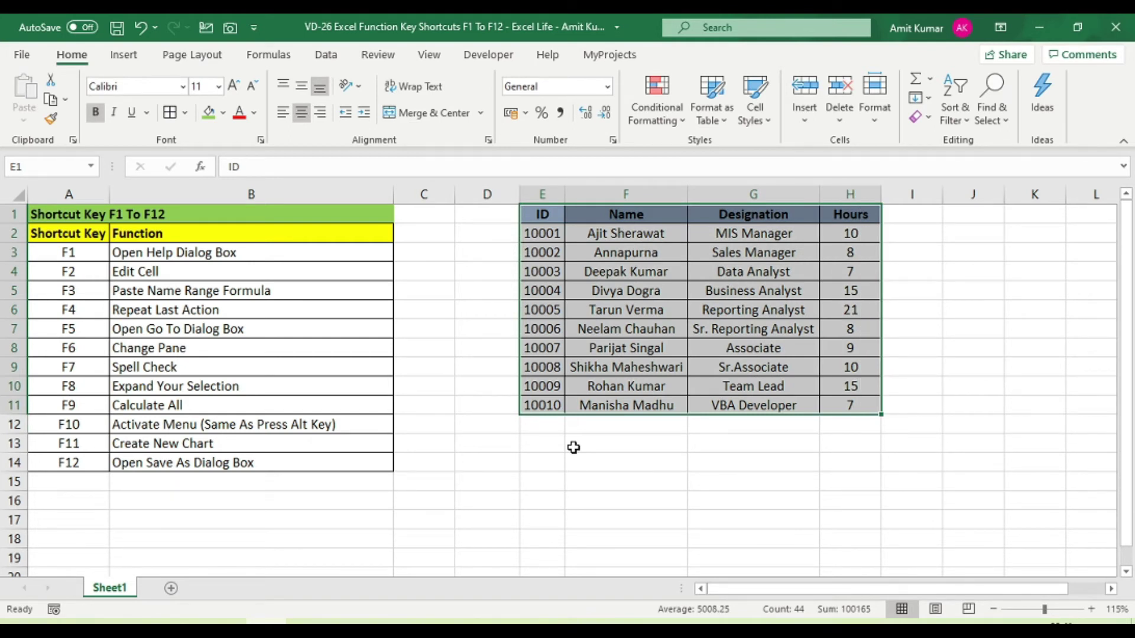
AutoSum the Hours column into H12 as =SUM(H2:H11) with Alt+=
{"action": "left_click", "coordinate": [444, 368]}
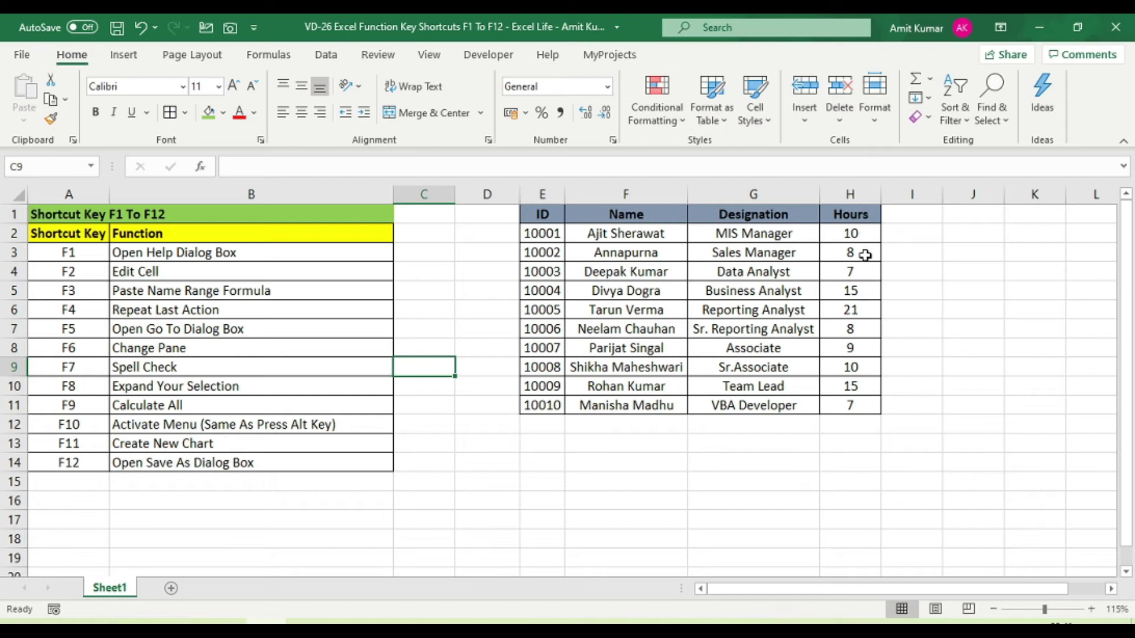
{"action": "left_click", "coordinate": [859, 425]}
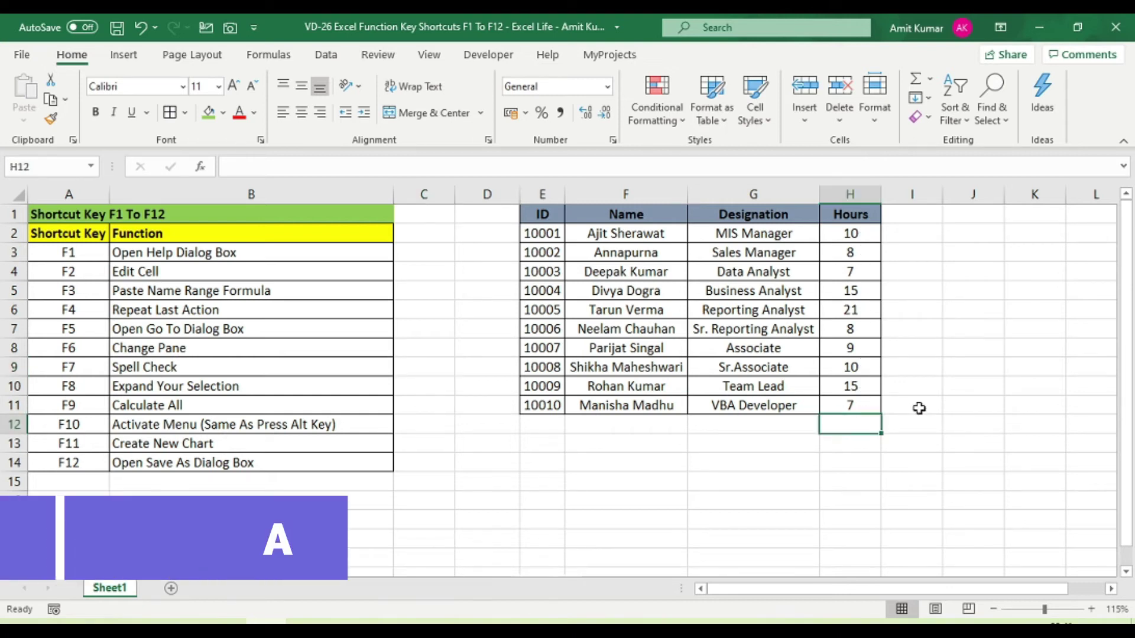
{"action": "key", "text": "alt+equal"}
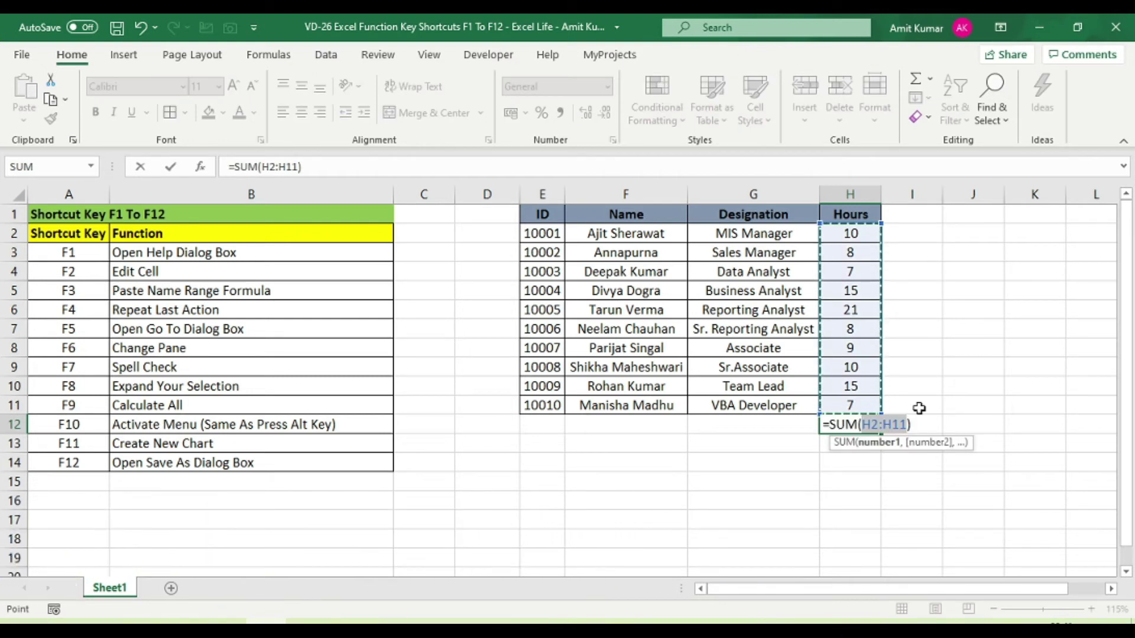
{"action": "key", "text": "Return"}
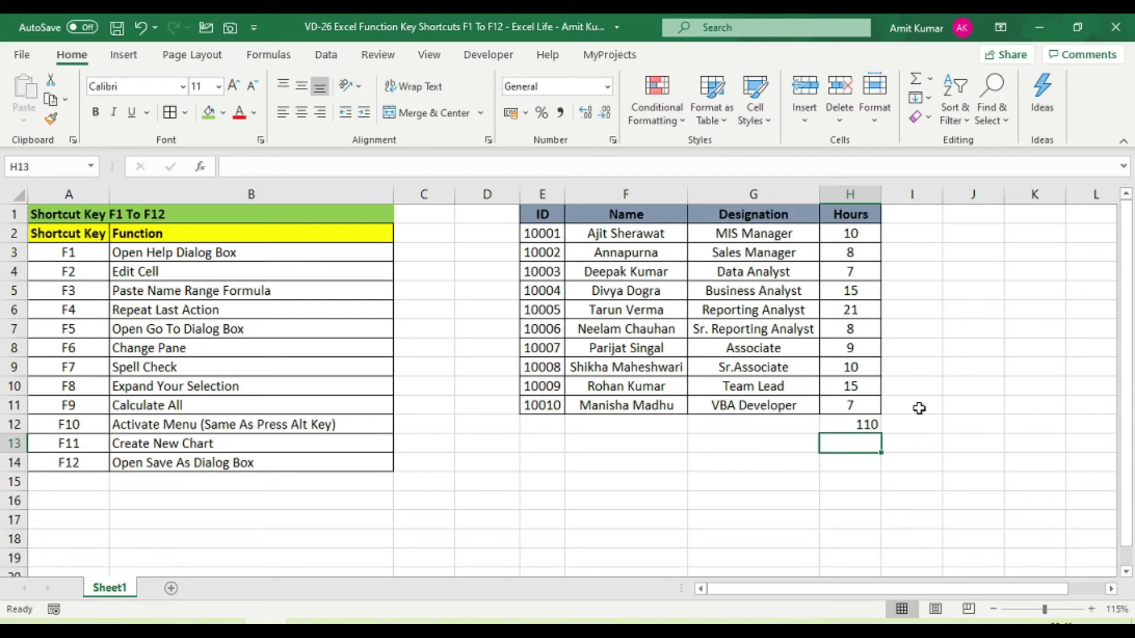
Change H9 to 15 and check that the H12 total reads 115
{"action": "key", "text": "Up"}
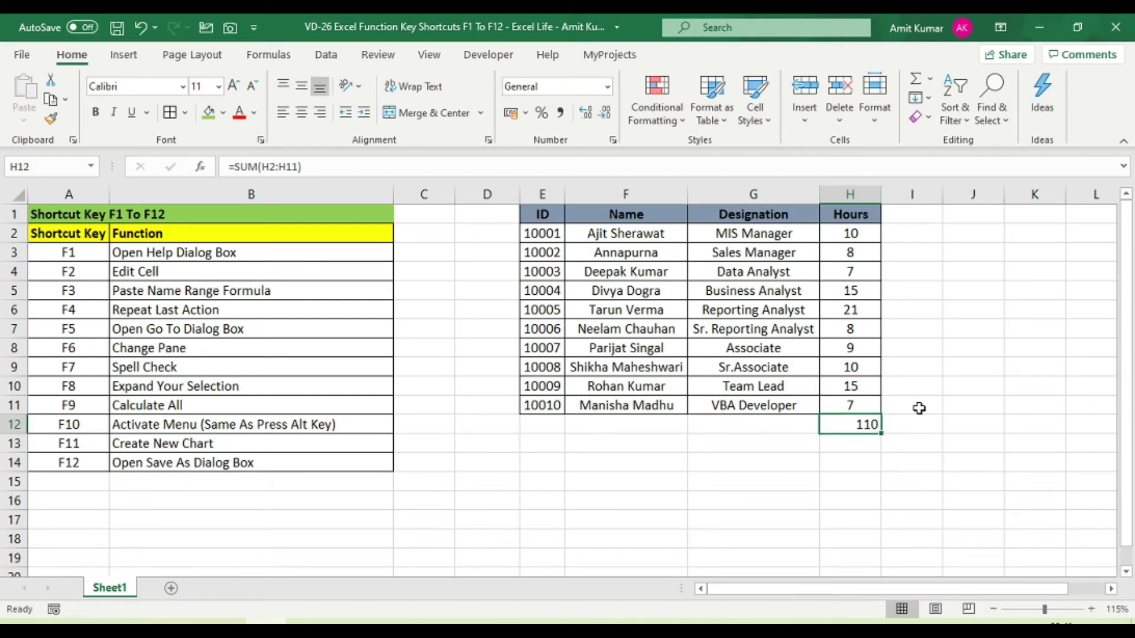
{"action": "key", "text": "Up"}
{"action": "key", "text": "Up"}
{"action": "key", "text": "Up"}
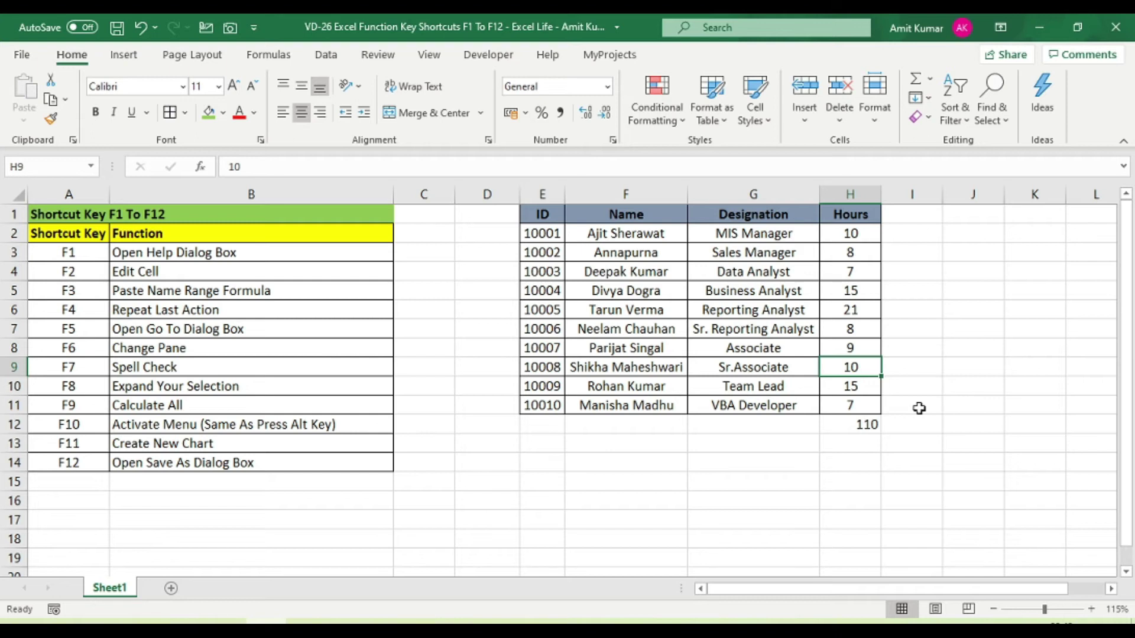
{"action": "type", "text": "15"}
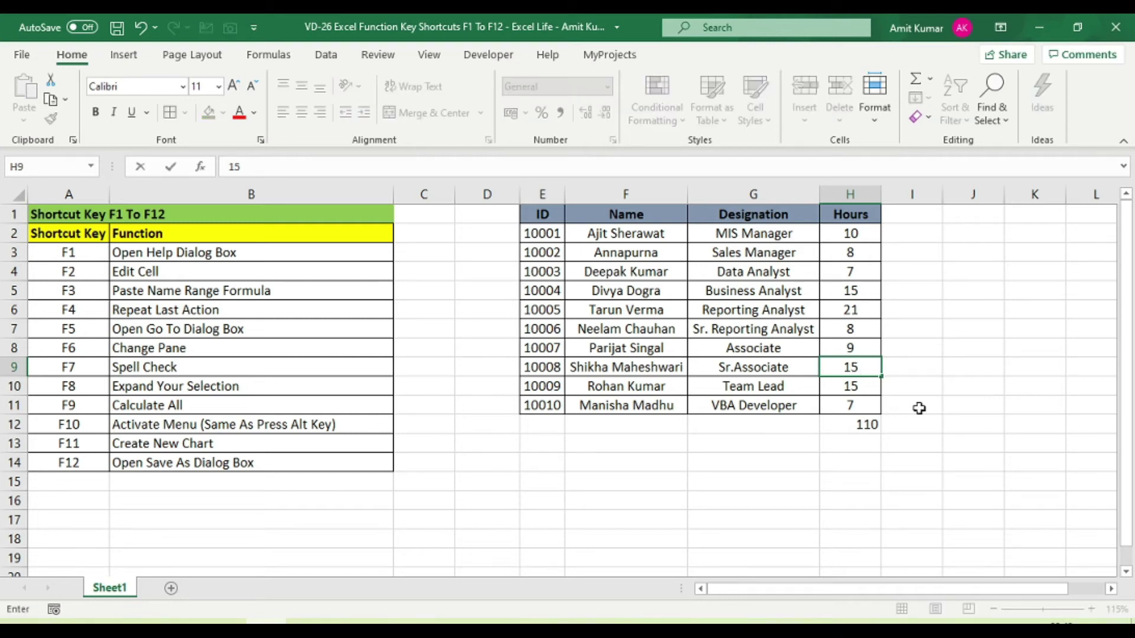
{"action": "key", "text": "Return"}
{"action": "left_click", "coordinate": [852, 424]}
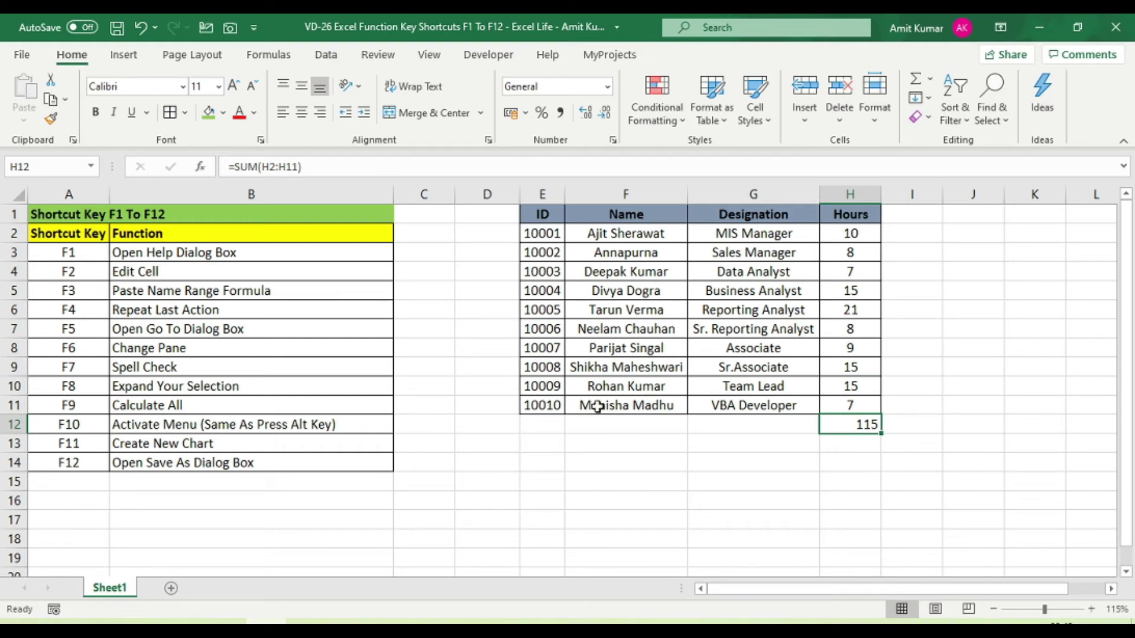
Set Workbook Calculation to Manual on the Formulas page of Excel Options
{"action": "left_click", "coordinate": [26, 50]}
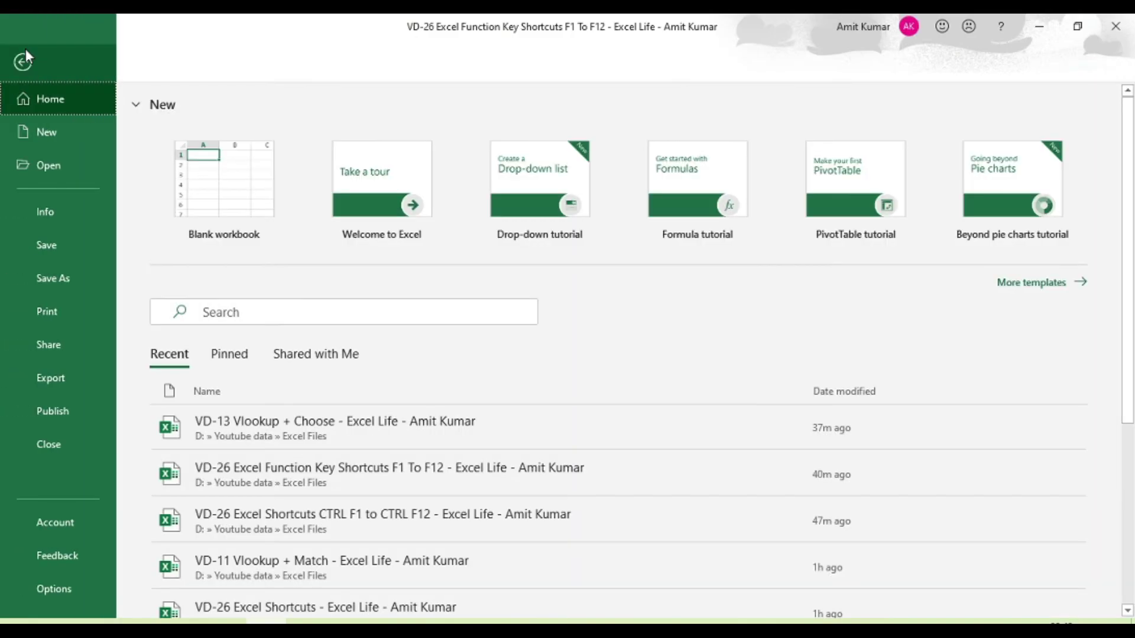
{"action": "left_click", "coordinate": [46, 580]}
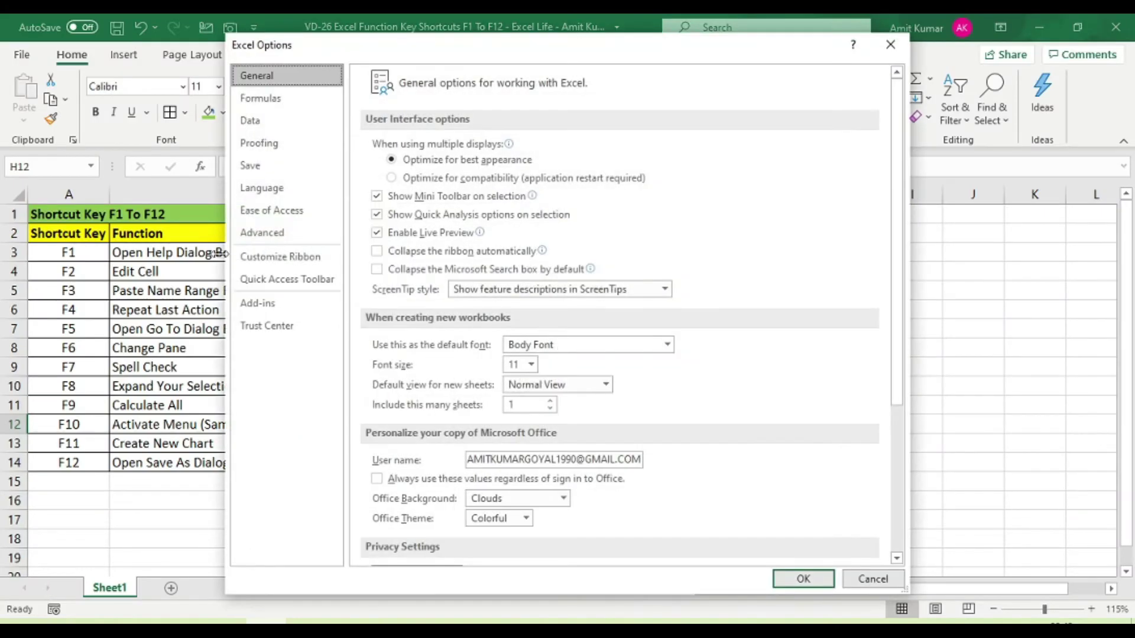
{"action": "left_click", "coordinate": [260, 98]}
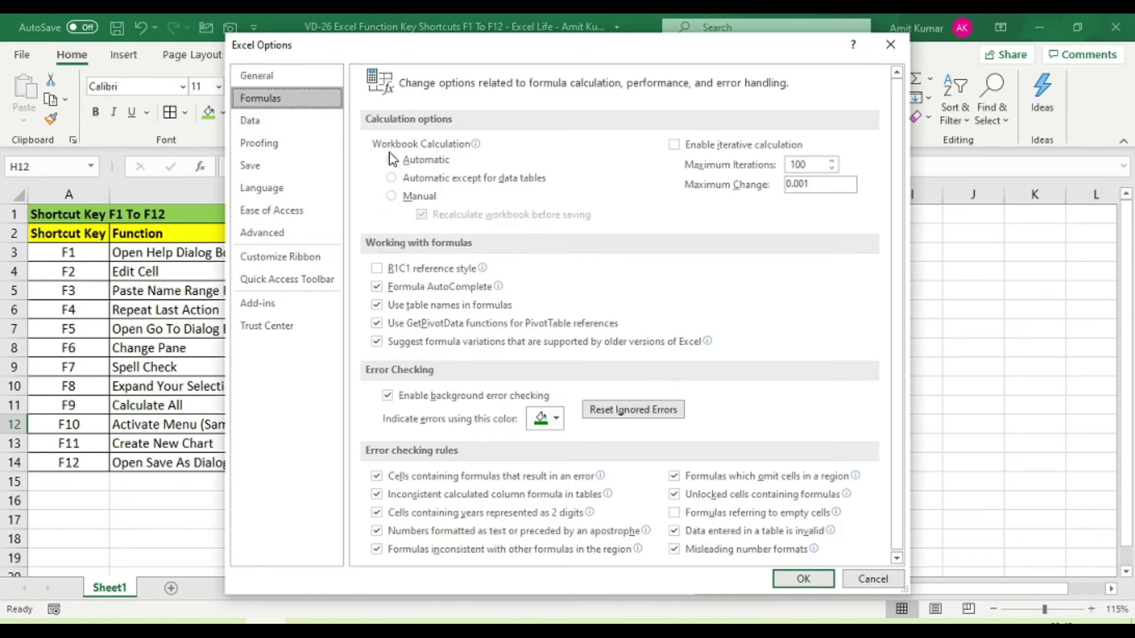
{"action": "left_click", "coordinate": [414, 197]}
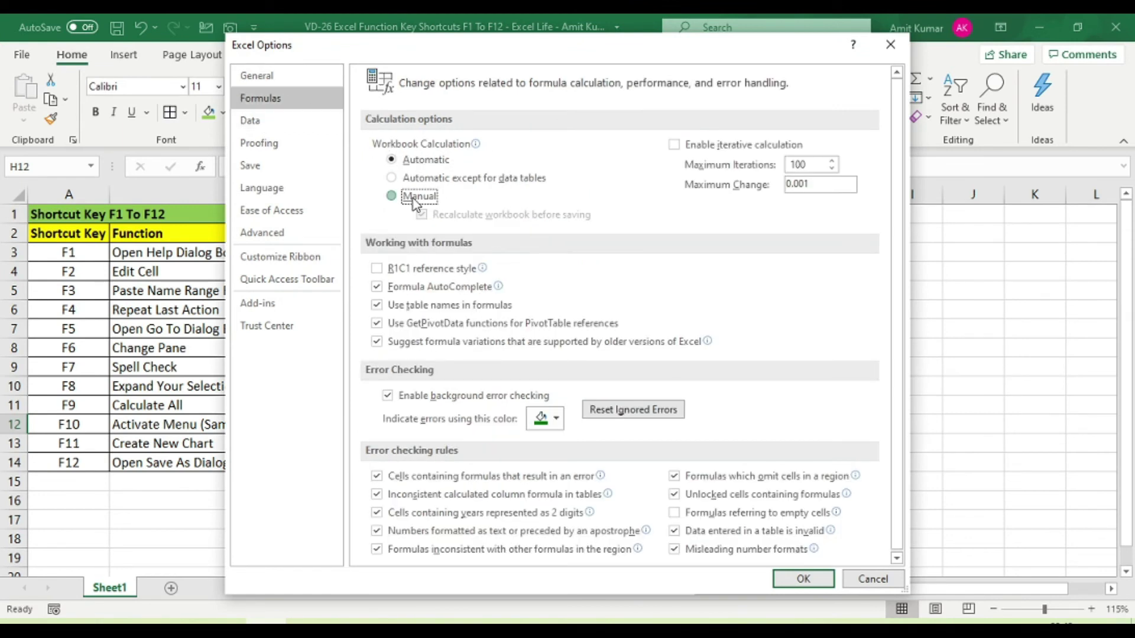
{"action": "left_click", "coordinate": [815, 583]}
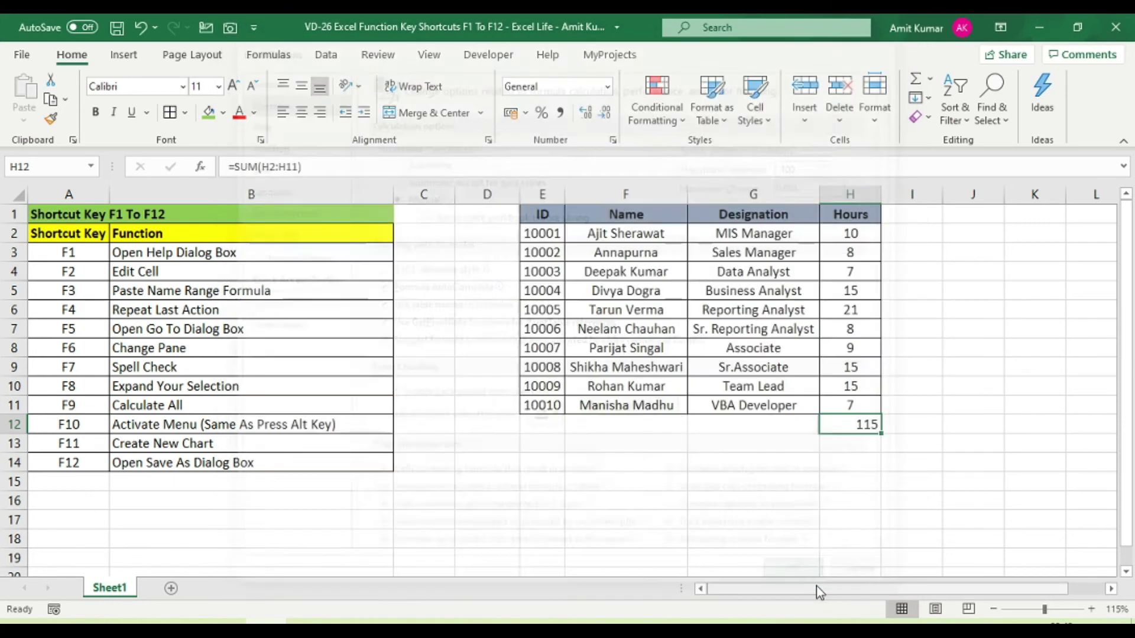
Enter 20 in H10 and 30 in H2, then recalculate with F9 so H12 shows 140
{"action": "left_click", "coordinate": [861, 386]}
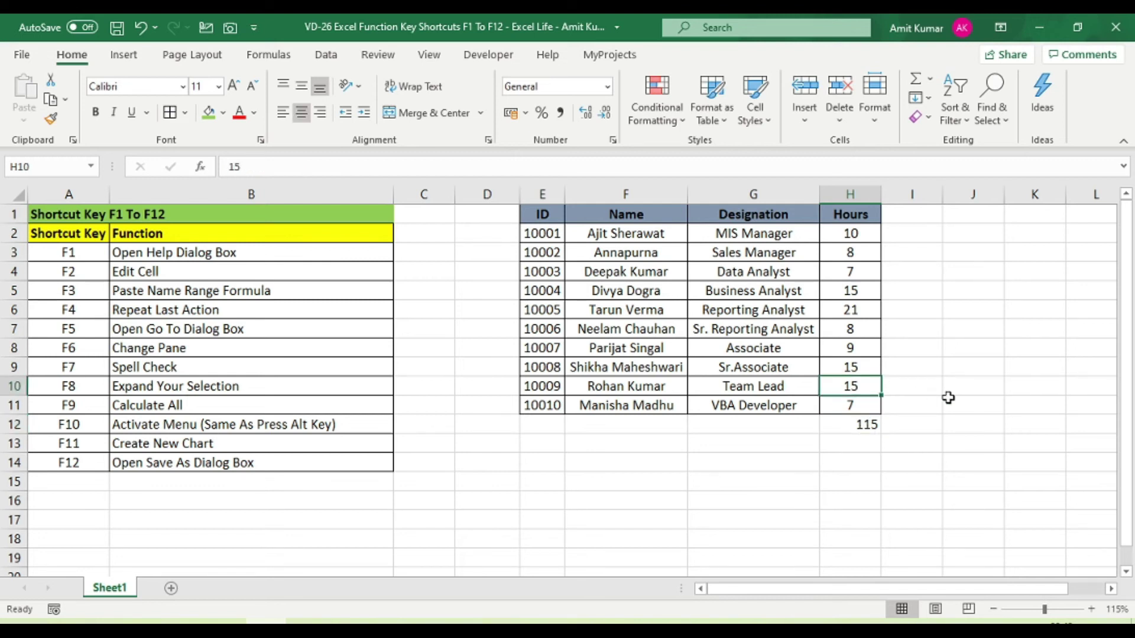
{"action": "type", "text": "20"}
{"action": "key", "text": "Return"}
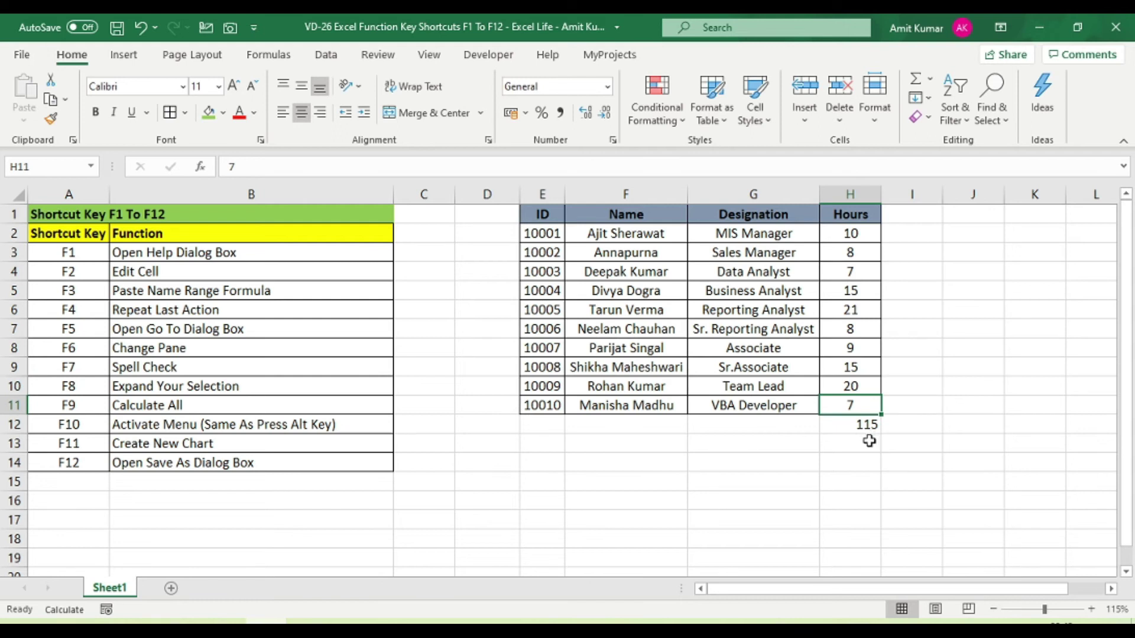
{"action": "left_click", "coordinate": [859, 234]}
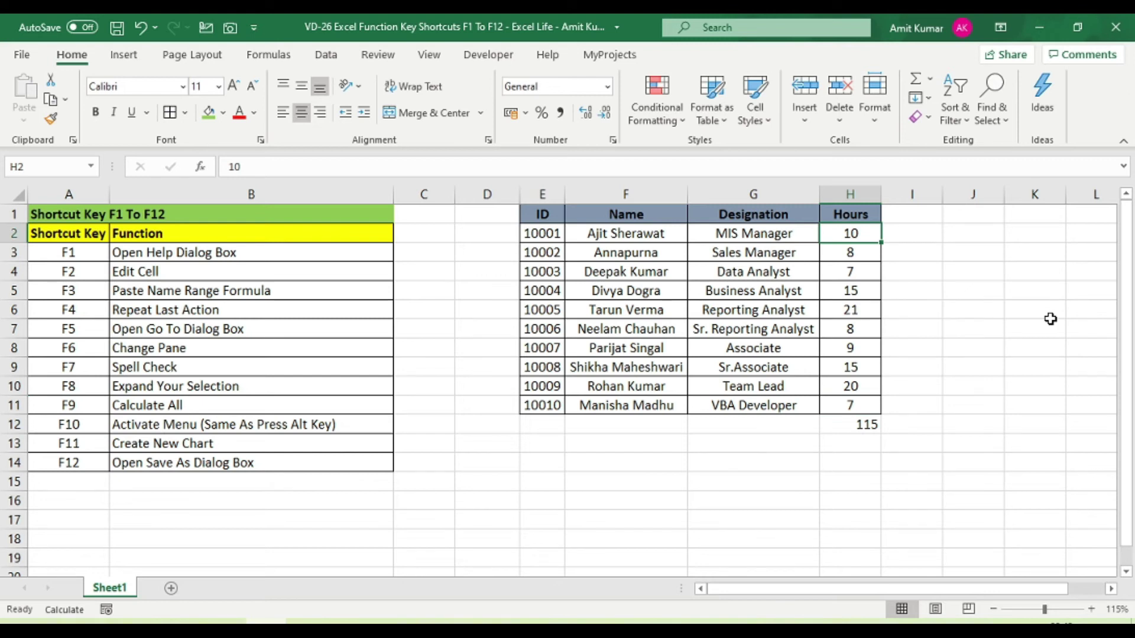
{"action": "type", "text": "30"}
{"action": "key", "text": "Return"}
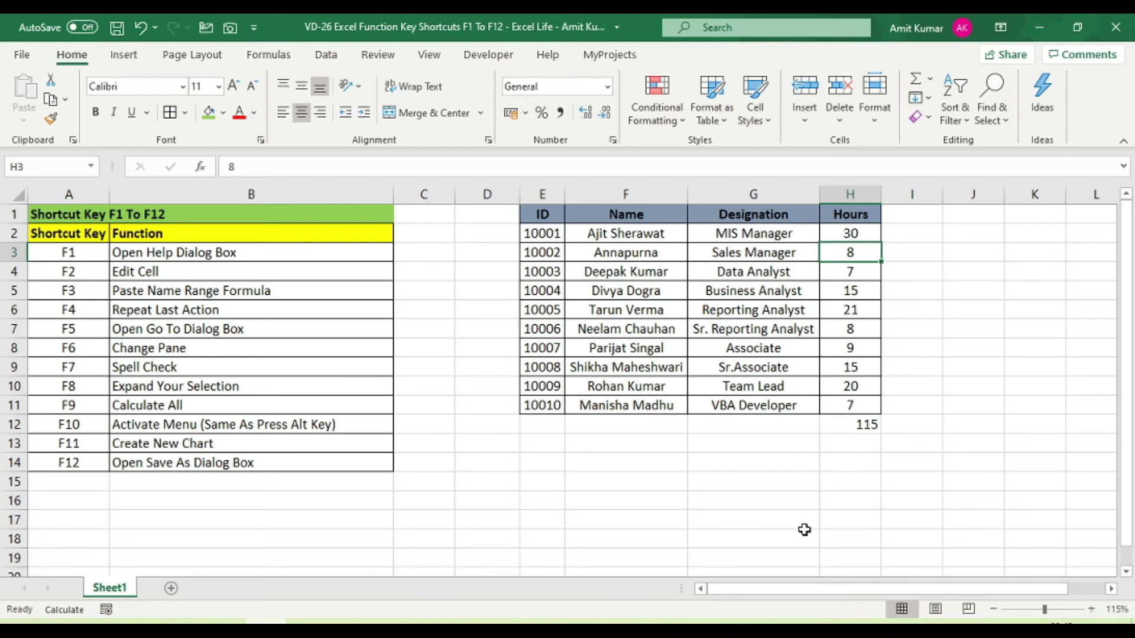
{"action": "key", "text": "F9"}
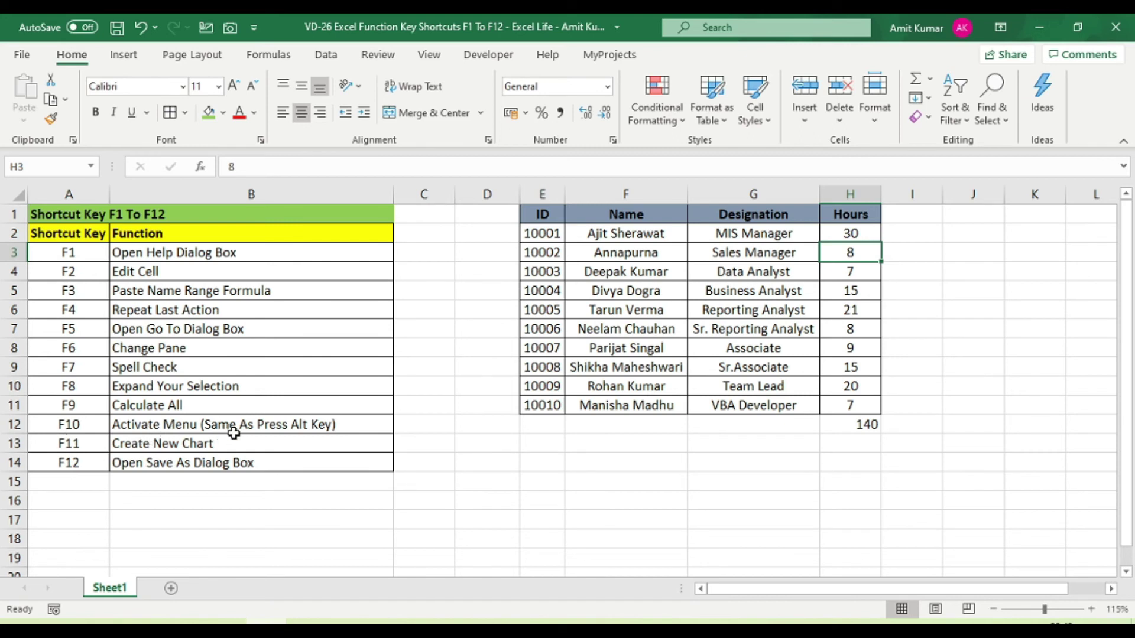
Show the ribbon KeyTips with F10, press L for the Developer tab, then select G8
{"action": "key", "text": "F10"}
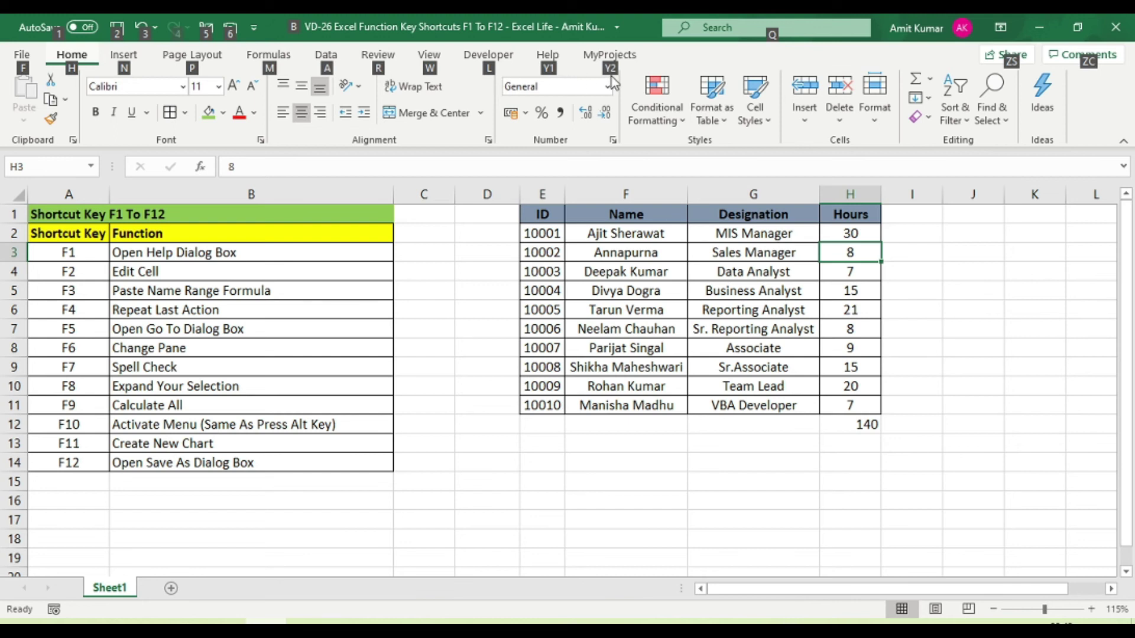
{"action": "key", "text": "F10"}
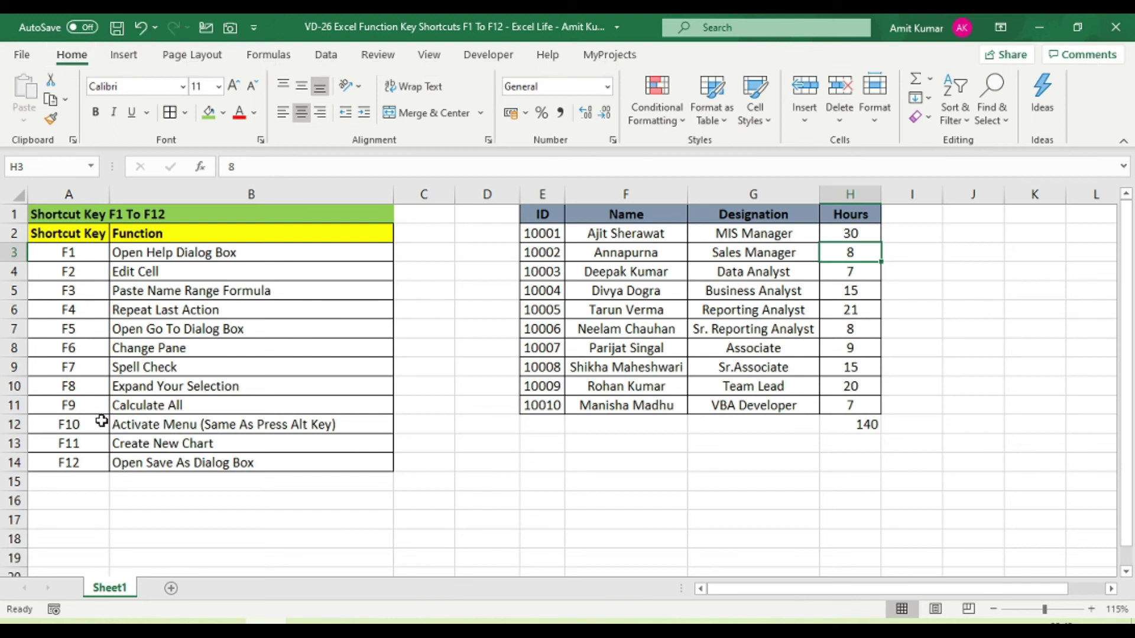
{"action": "key", "text": "F10"}
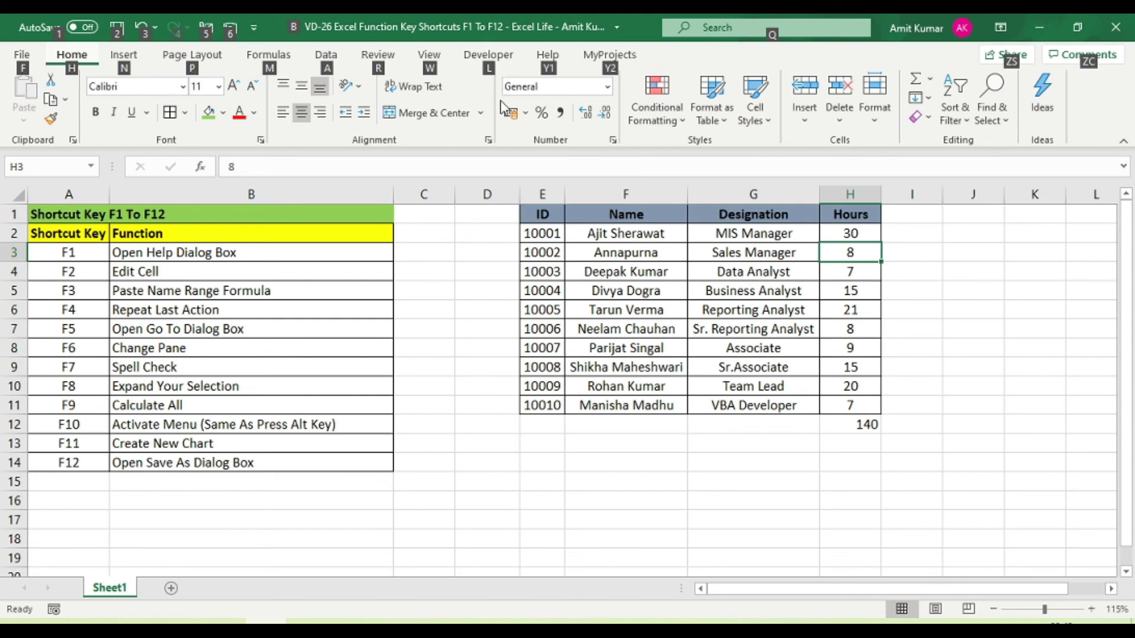
{"action": "key", "text": "l"}
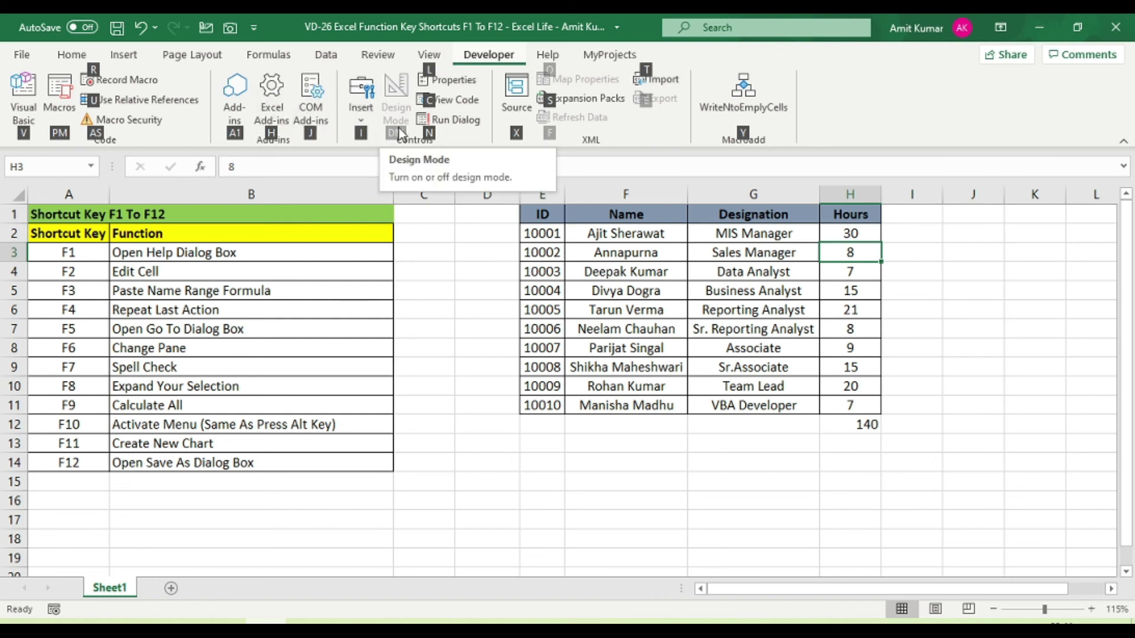
{"action": "key", "text": "F10"}
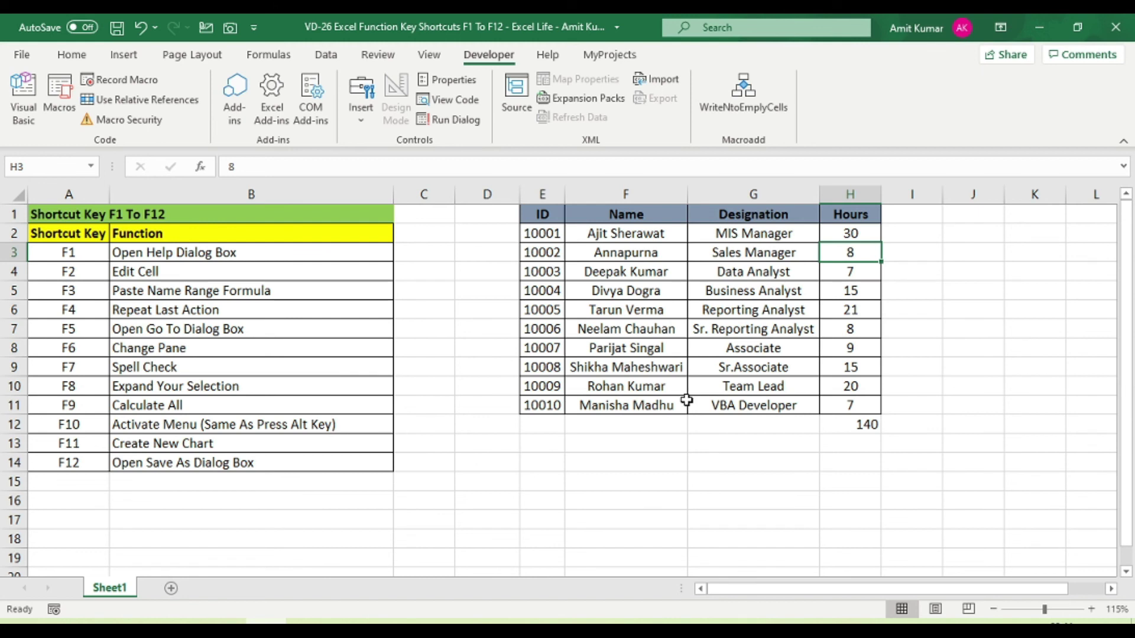
{"action": "left_click", "coordinate": [770, 355]}
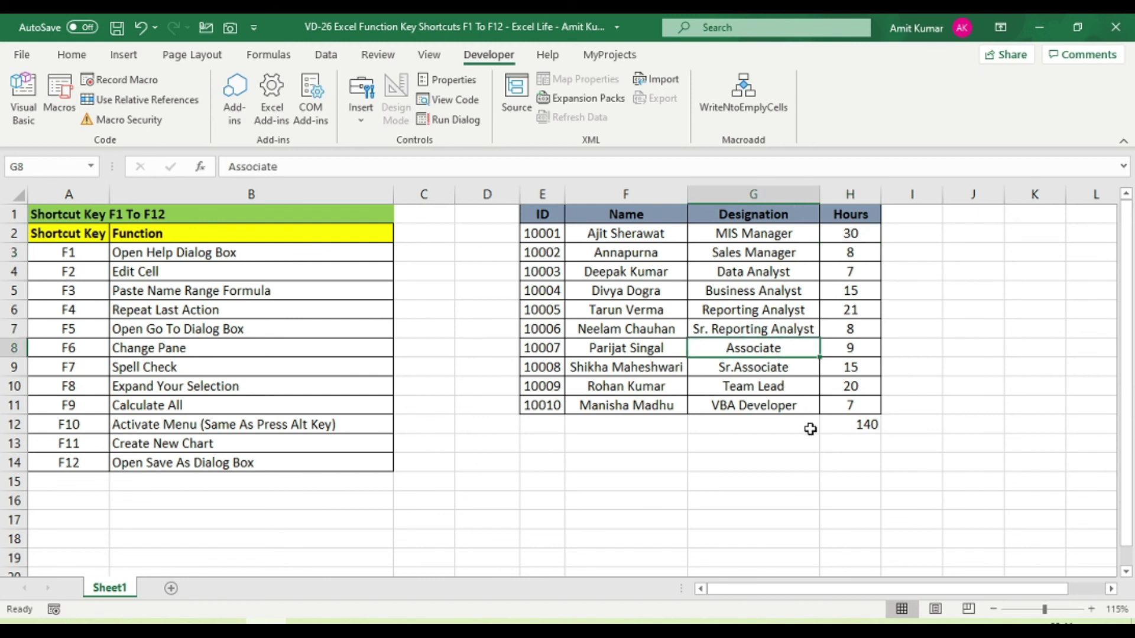
{"action": "key", "text": "F11"}
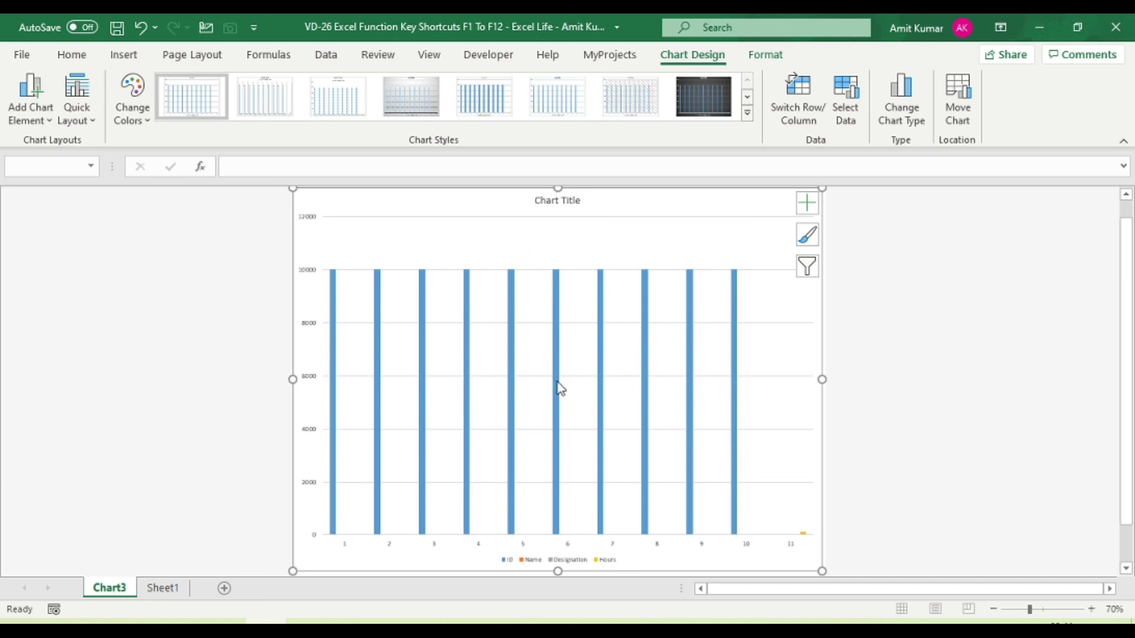
{"action": "right_click", "coordinate": [120, 590]}
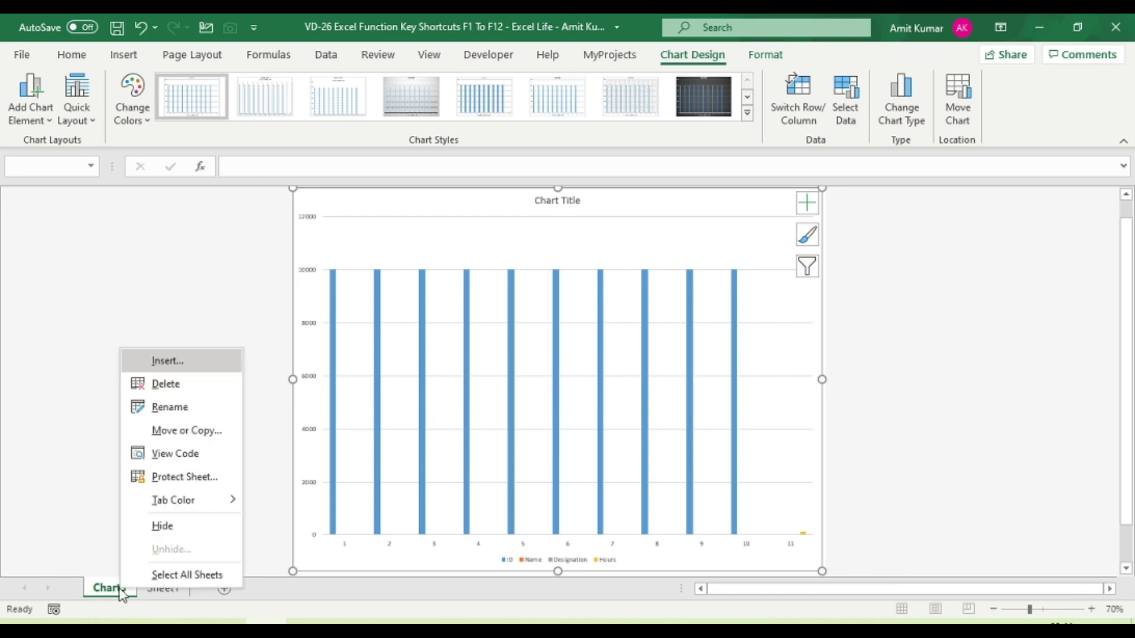
{"action": "left_click", "coordinate": [166, 384]}
{"action": "left_click", "coordinate": [536, 370]}
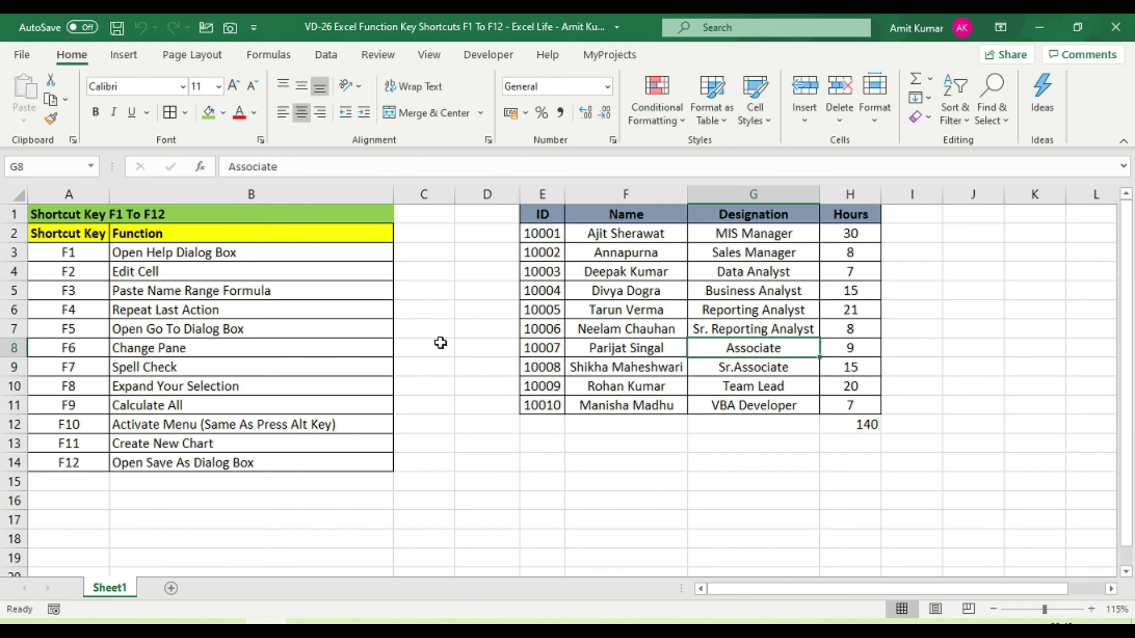
{"action": "key", "text": "F12"}
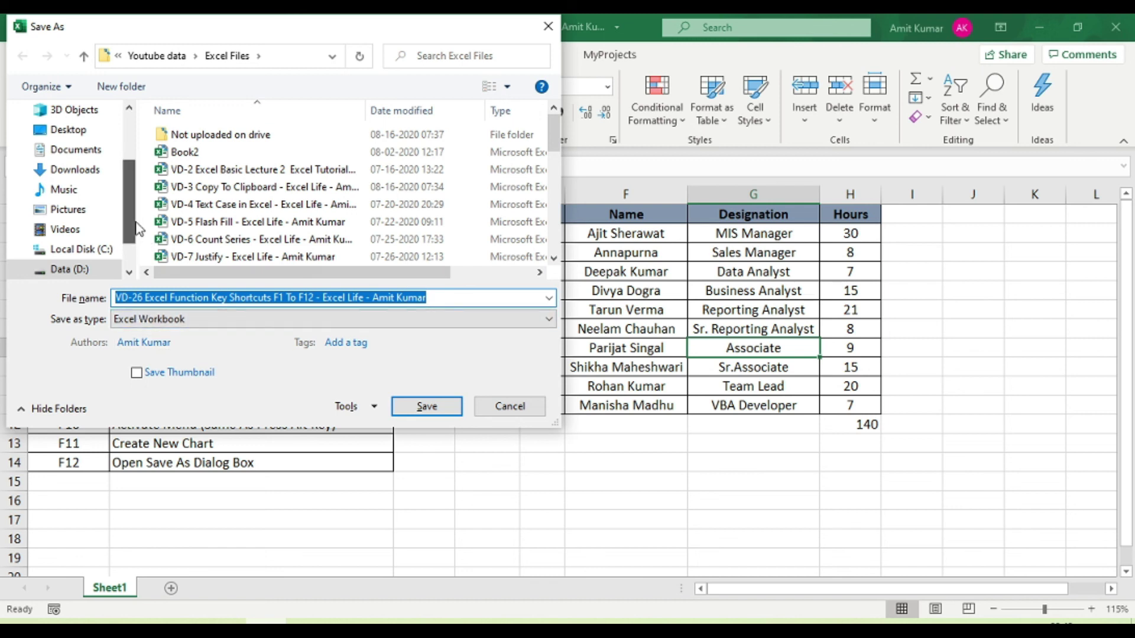
{"action": "left_click_drag", "start_coordinate": [129, 207], "coordinate": [129, 156]}
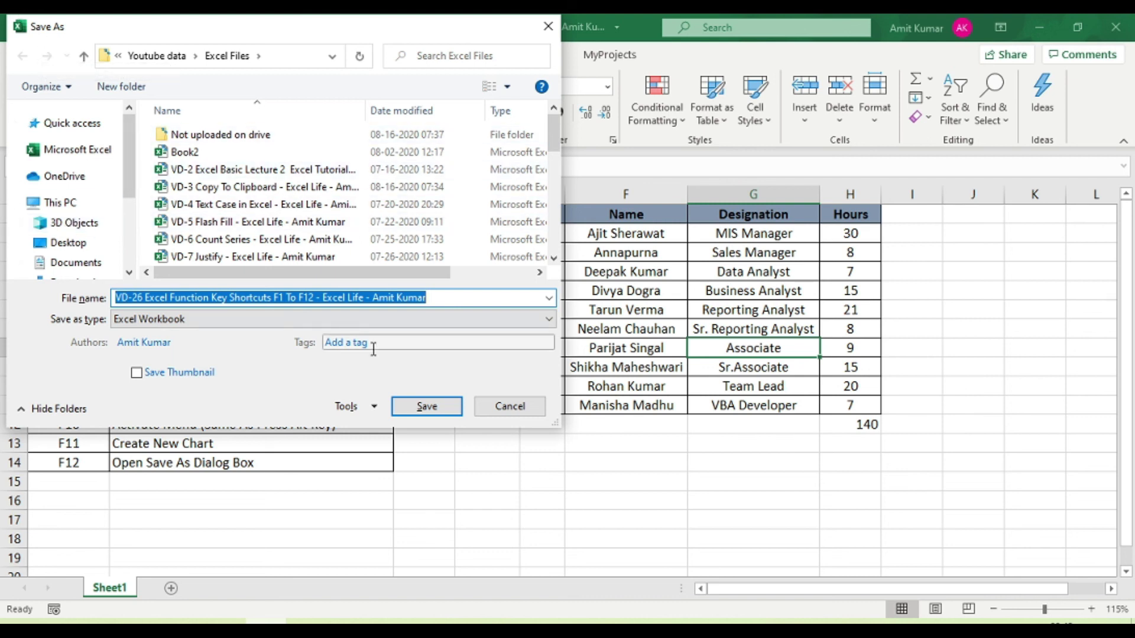
{"action": "left_click", "coordinate": [509, 407]}
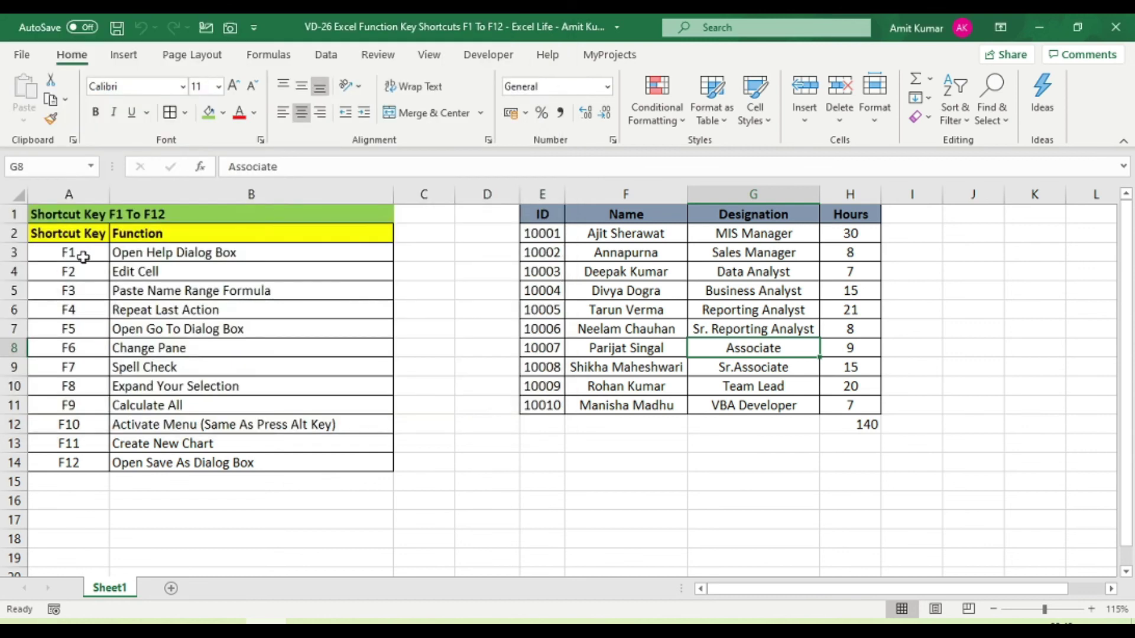